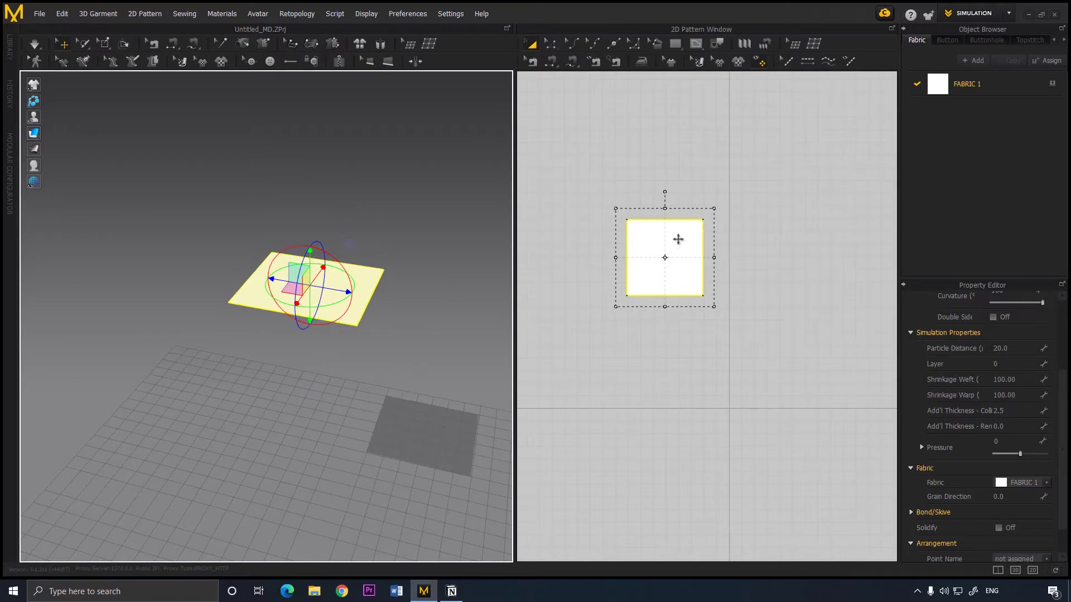
# - Copy the square pattern and paste the duplicate directly below the original in the 2D pattern layout
pyautogui.rightClick(678, 239)
pyautogui.click(725, 60)
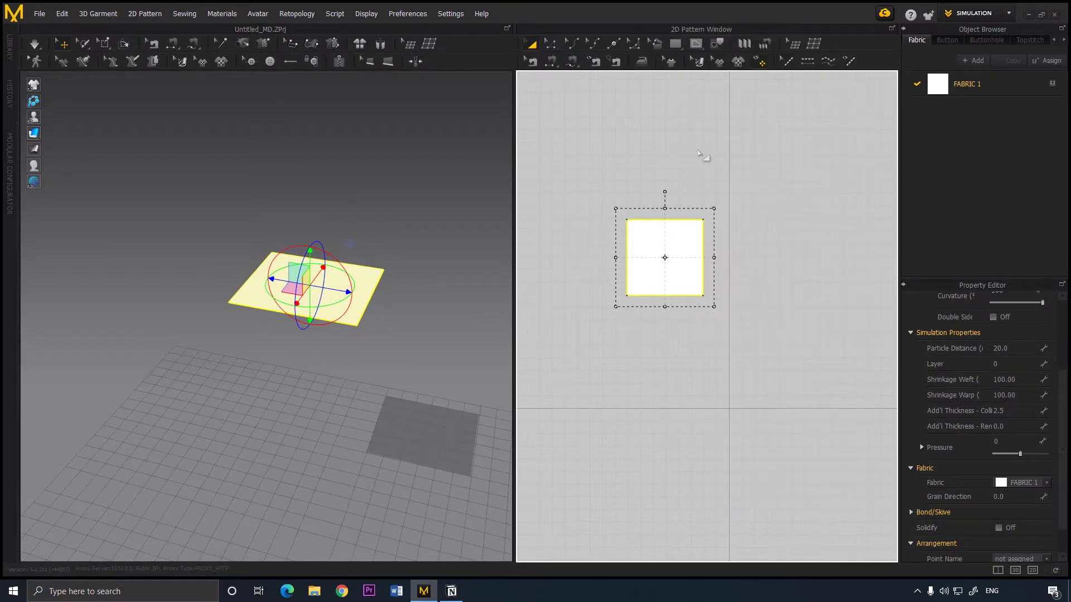
pyautogui.rightClick(687, 257)
pyautogui.click(719, 76)
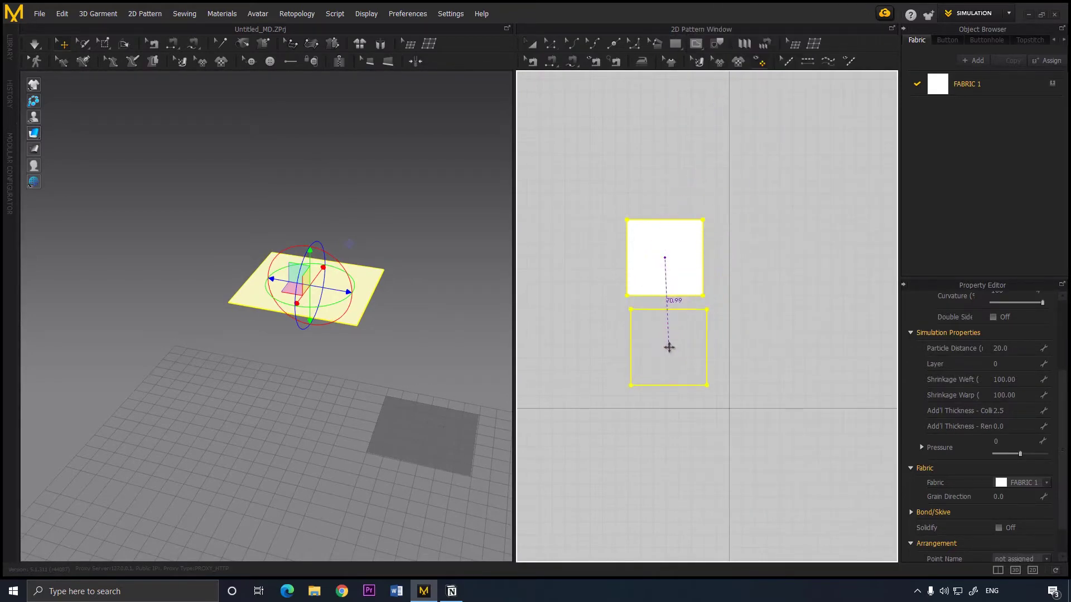
pyautogui.click(665, 343)
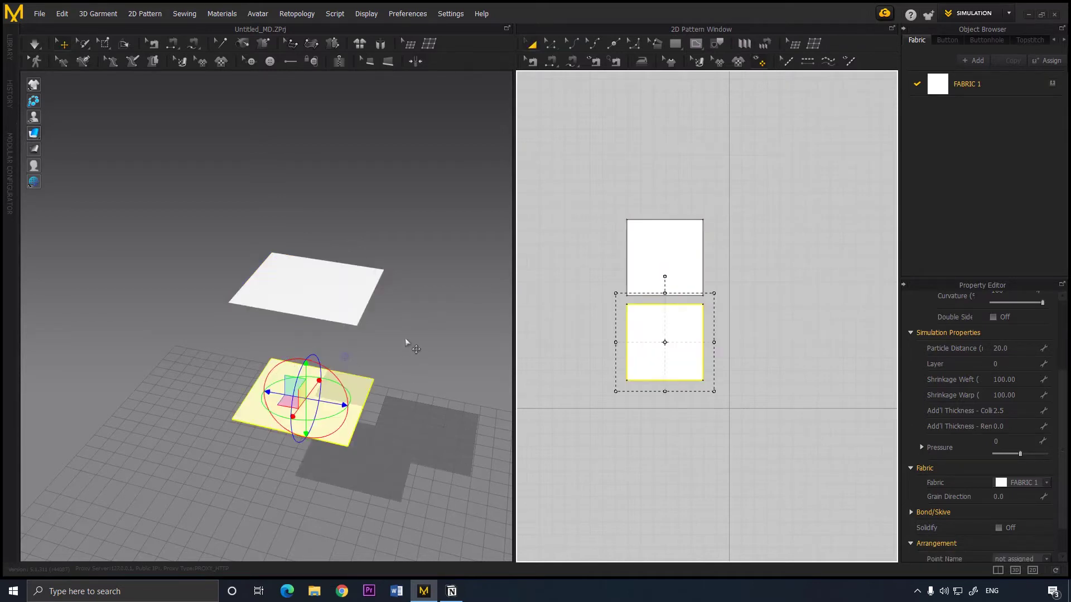
# - Flip the copied square upside down in 3D and lower the original square to just above it
pyautogui.moveTo(473, 388); pyautogui.dragTo(445, 342, button='middle')
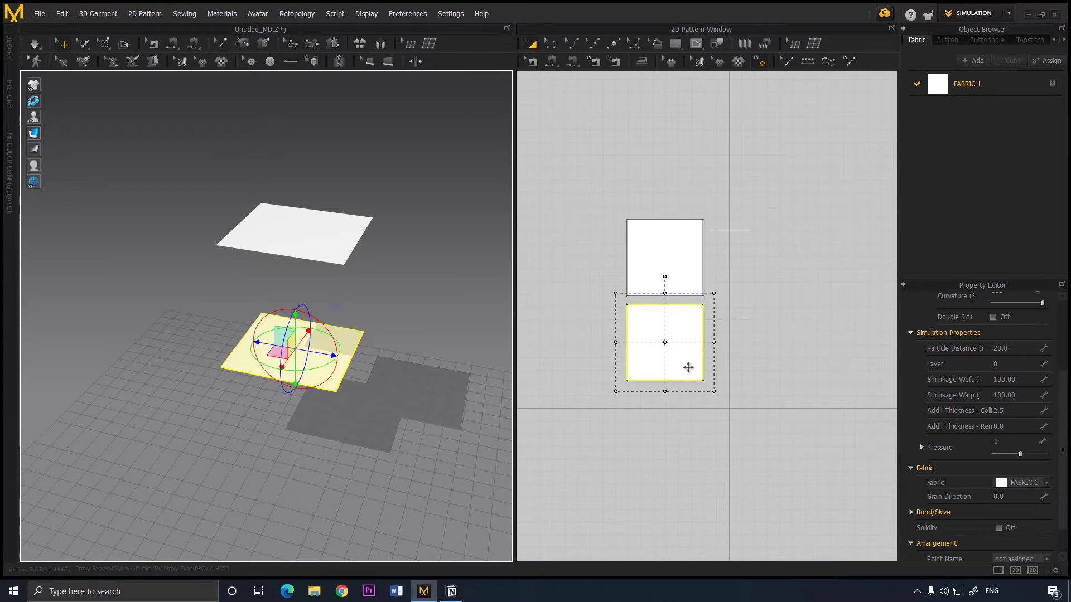
pyautogui.moveTo(312, 313); pyautogui.dragTo(104, 199)
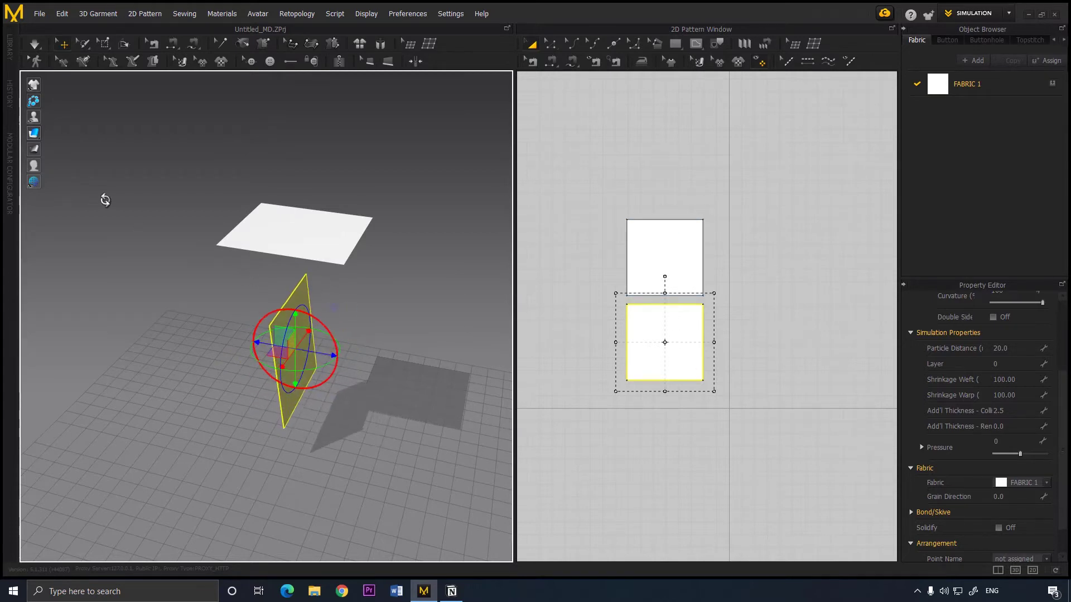
pyautogui.moveTo(324, 319); pyautogui.dragTo(216, 261)
pyautogui.moveTo(425, 339); pyautogui.dragTo(360, 359, button='right')
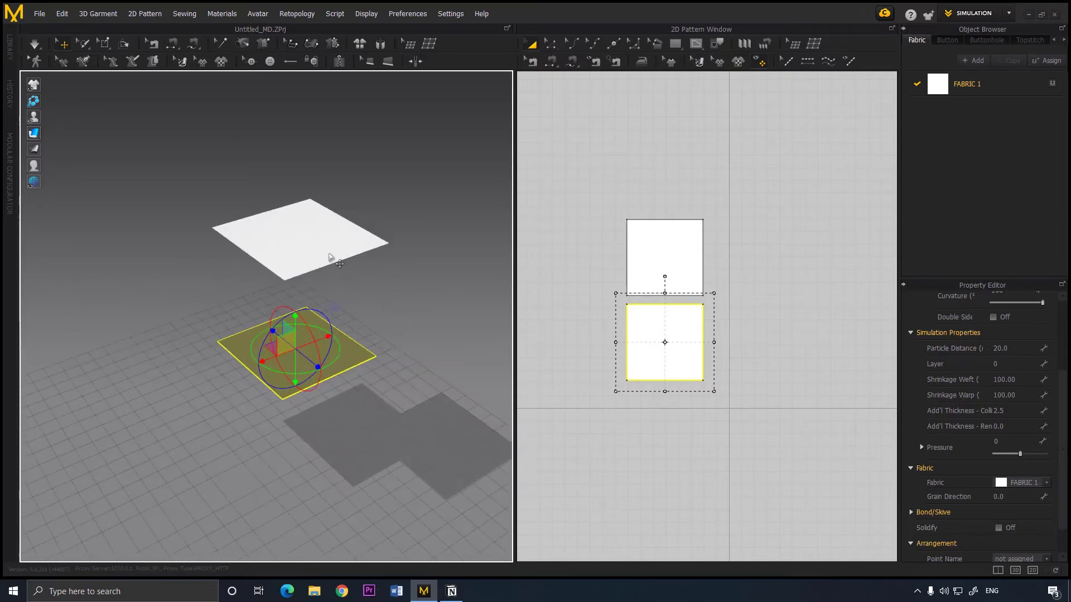
pyautogui.click(300, 251)
pyautogui.moveTo(299, 214); pyautogui.dragTo(433, 301)
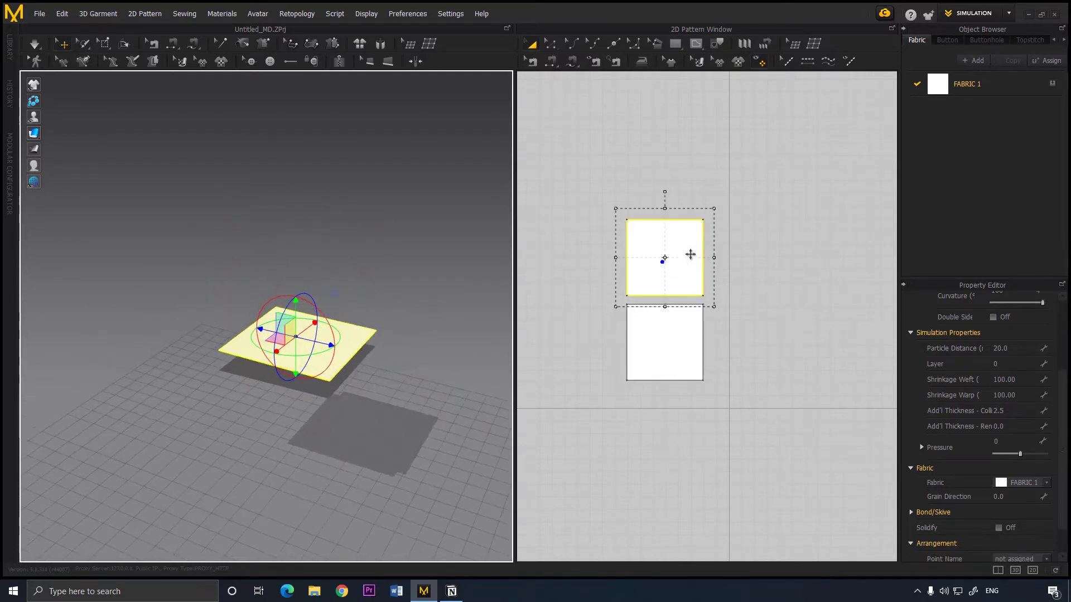
# - Apply linked editing to the two existing squares as Instance Patterns
pyautogui.rightClick(688, 239)
pyautogui.click(668, 351)
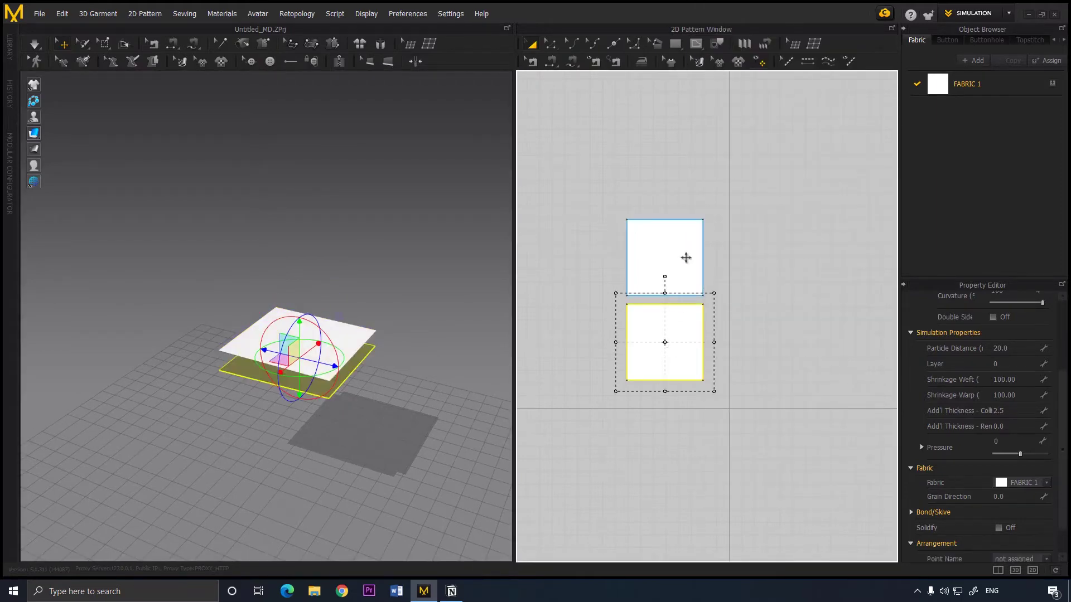
pyautogui.keyDown('shift'); pyautogui.click(686, 258); pyautogui.keyUp('shift')
pyautogui.rightClick(685, 258)
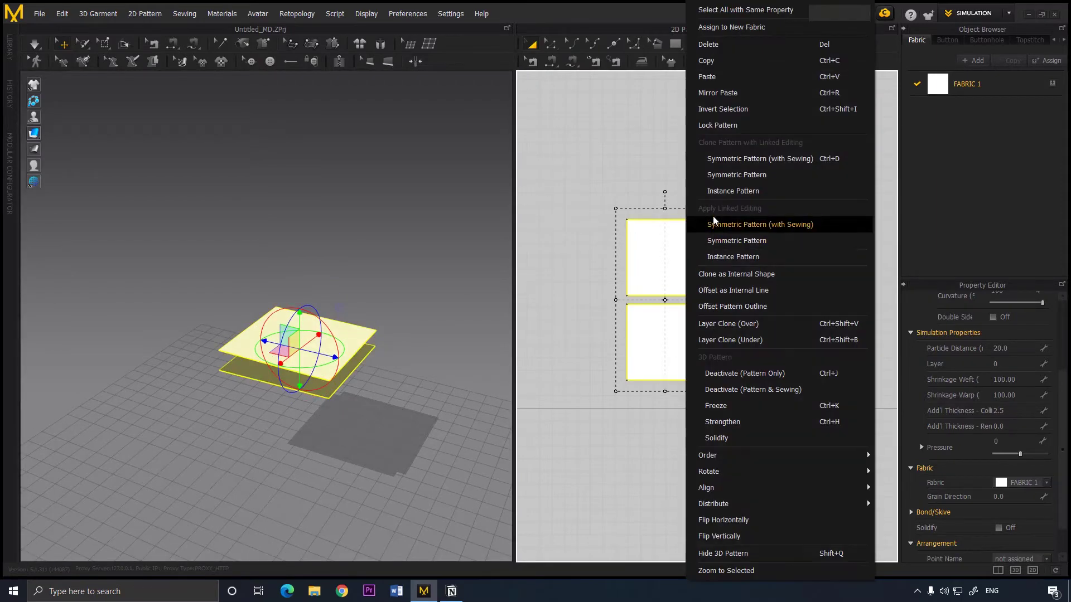
pyautogui.click(741, 256)
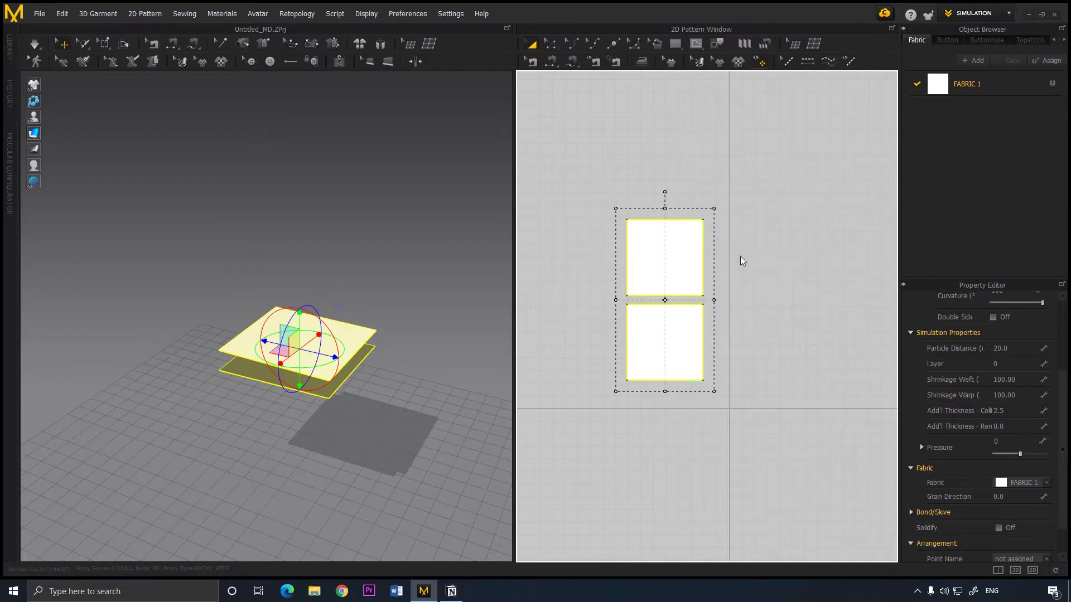
# - Copy the upper square, paste it above in the 2D layout, and lower the new piece in 3D to just above the stack
pyautogui.rightClick(673, 249)
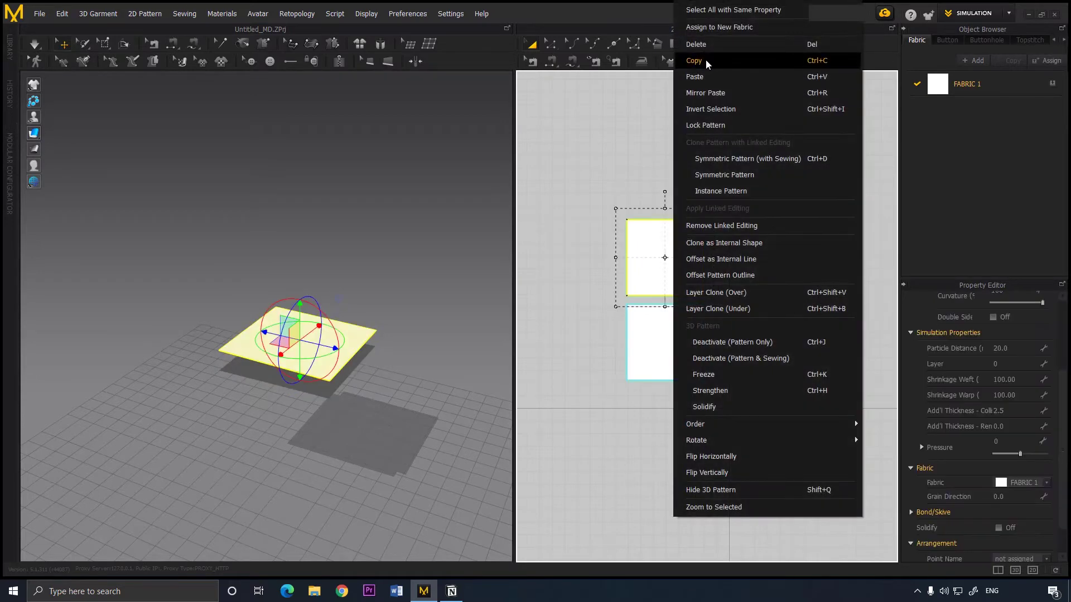
pyautogui.click(704, 61)
pyautogui.rightClick(654, 144)
pyautogui.click(686, 156)
pyautogui.click(666, 167)
pyautogui.moveTo(732, 299); pyautogui.dragTo(726, 236, button='middle')
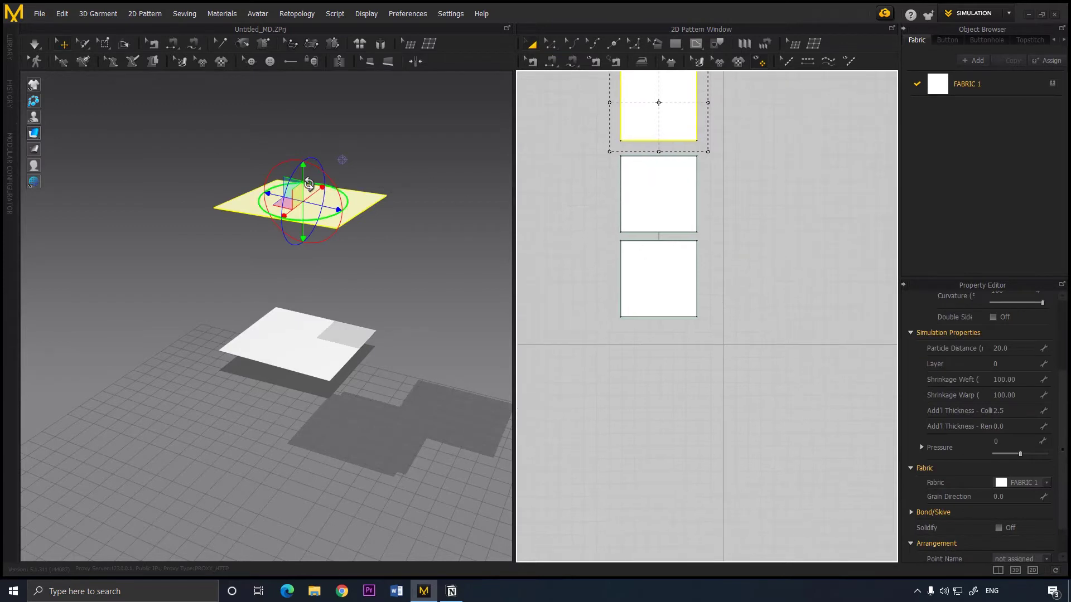
pyautogui.moveTo(302, 170); pyautogui.dragTo(300, 291)
# - Copy the flipped lower square, paste it below in the 2D layout, and position the new piece in 3D just beneath the stack
pyautogui.click(681, 261)
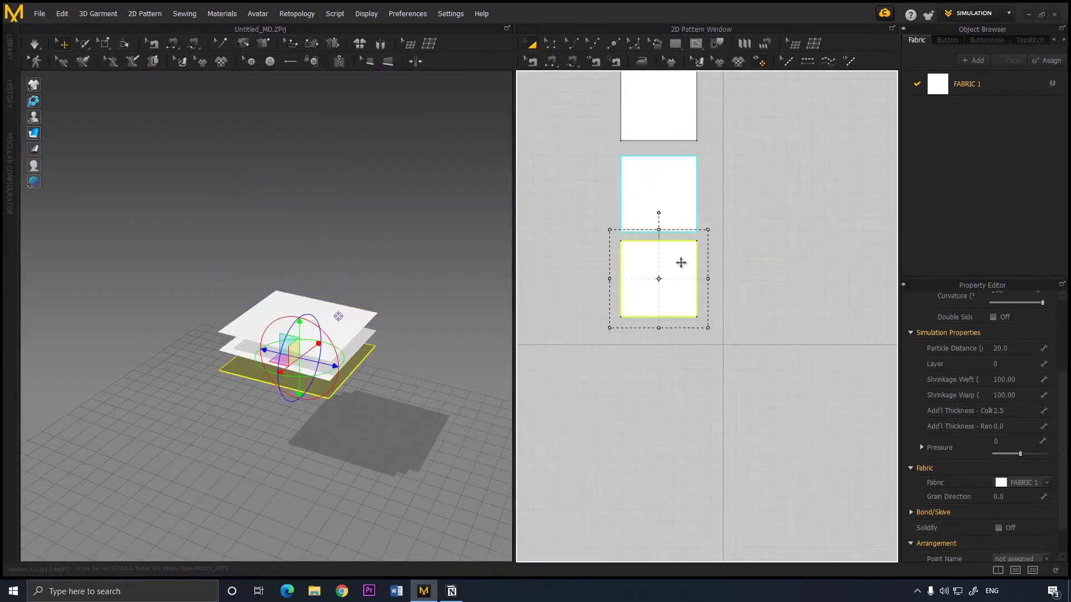
pyautogui.rightClick(681, 260)
pyautogui.click(707, 61)
pyautogui.rightClick(660, 360)
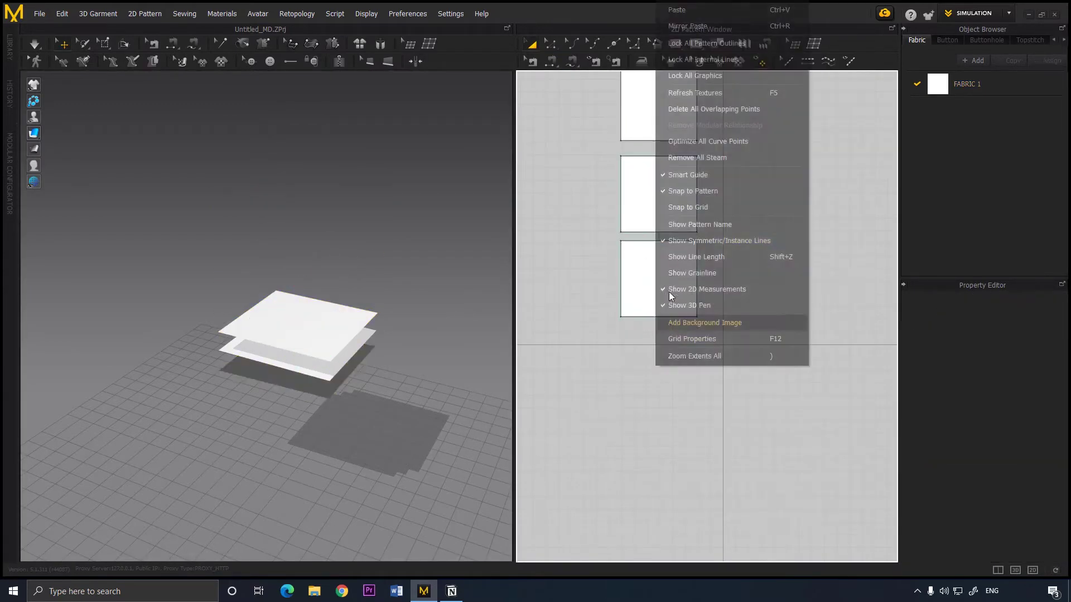
pyautogui.click(668, 27)
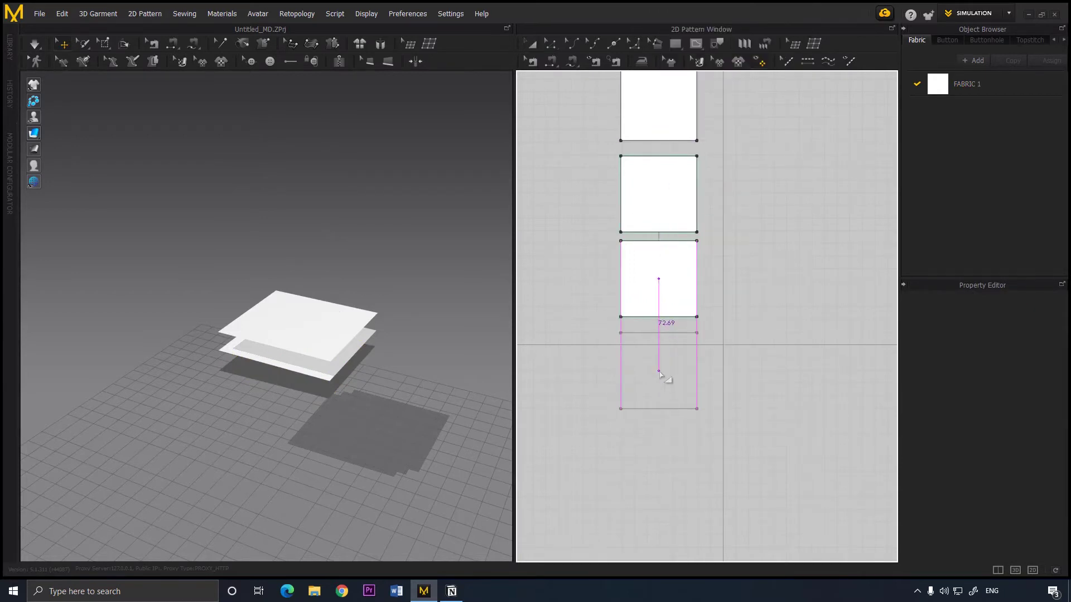
pyautogui.click(659, 372)
pyautogui.moveTo(300, 401); pyautogui.dragTo(300, 335)
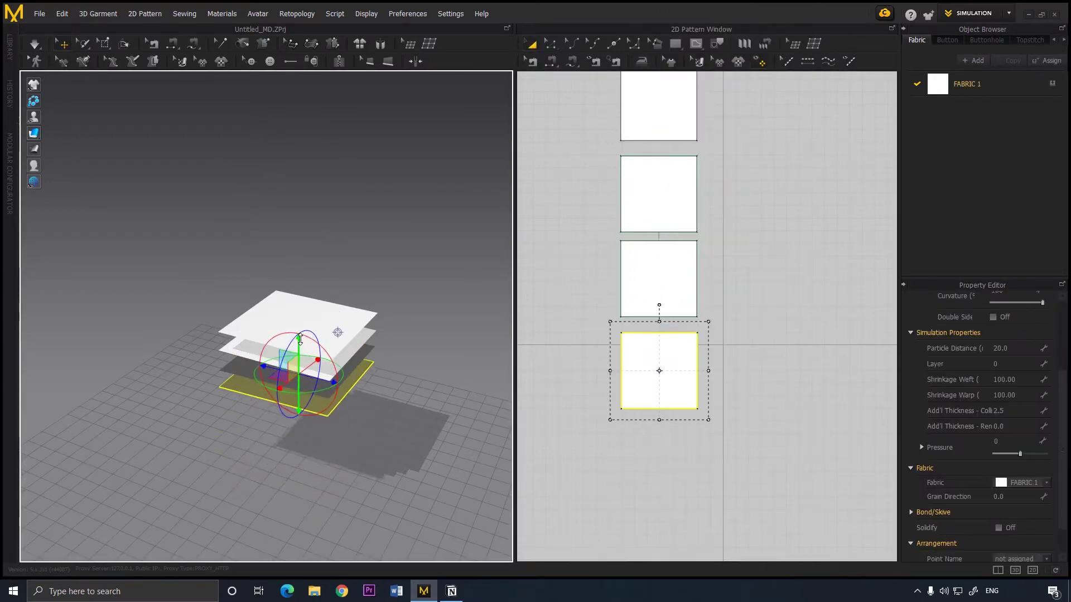
# - Link the outermost two squares of the stack, the top and bottom ones, as Instance Patterns
pyautogui.moveTo(363, 396); pyautogui.dragTo(343, 350, button='right')
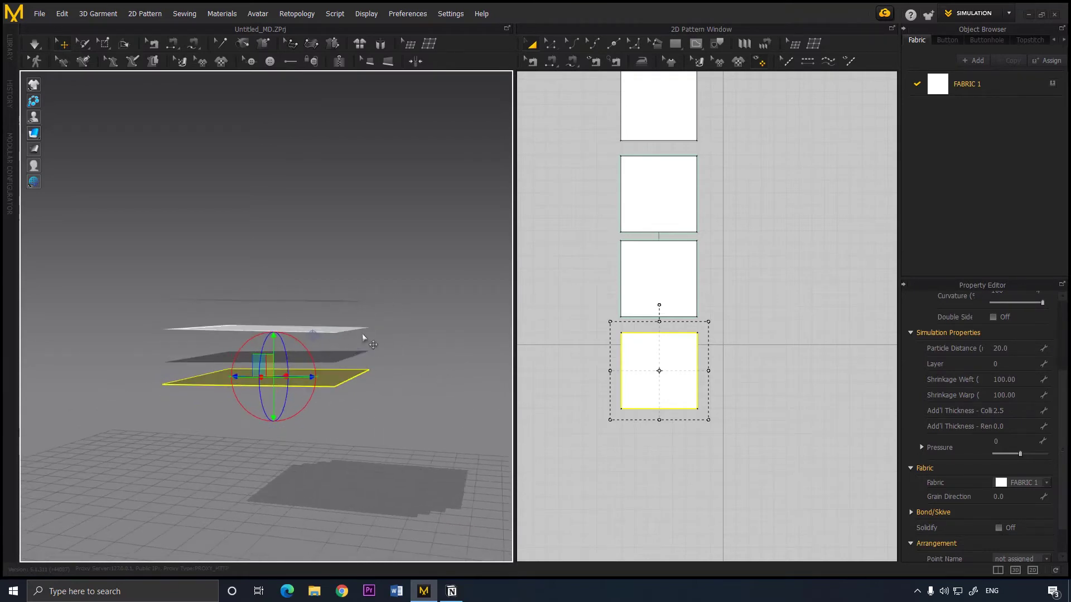
pyautogui.moveTo(764, 316); pyautogui.dragTo(764, 363, button='middle')
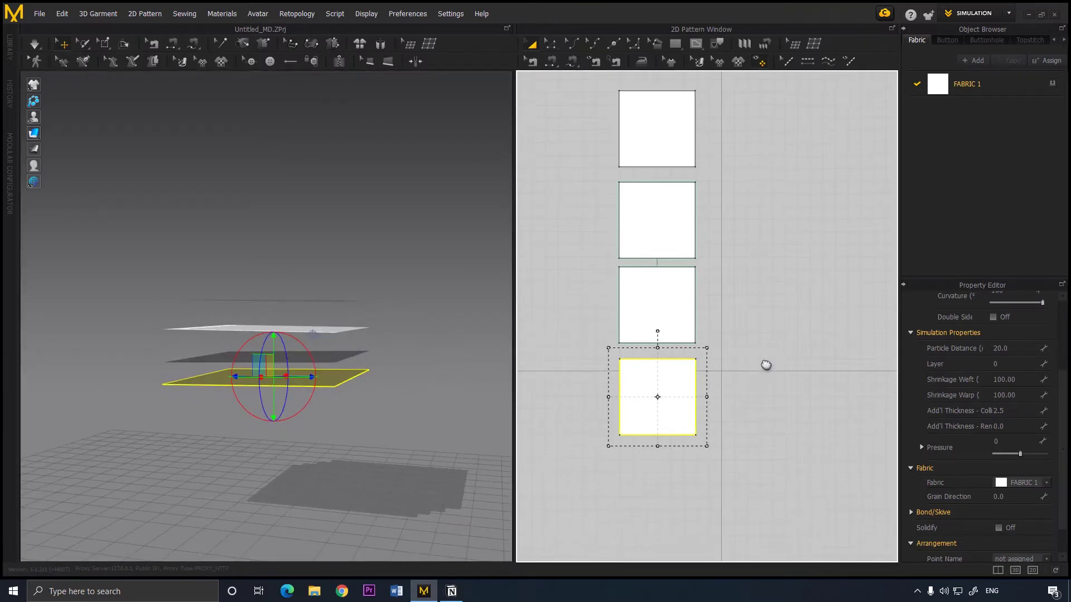
pyautogui.keyDown('shift'); pyautogui.click(654, 147); pyautogui.keyUp('shift')
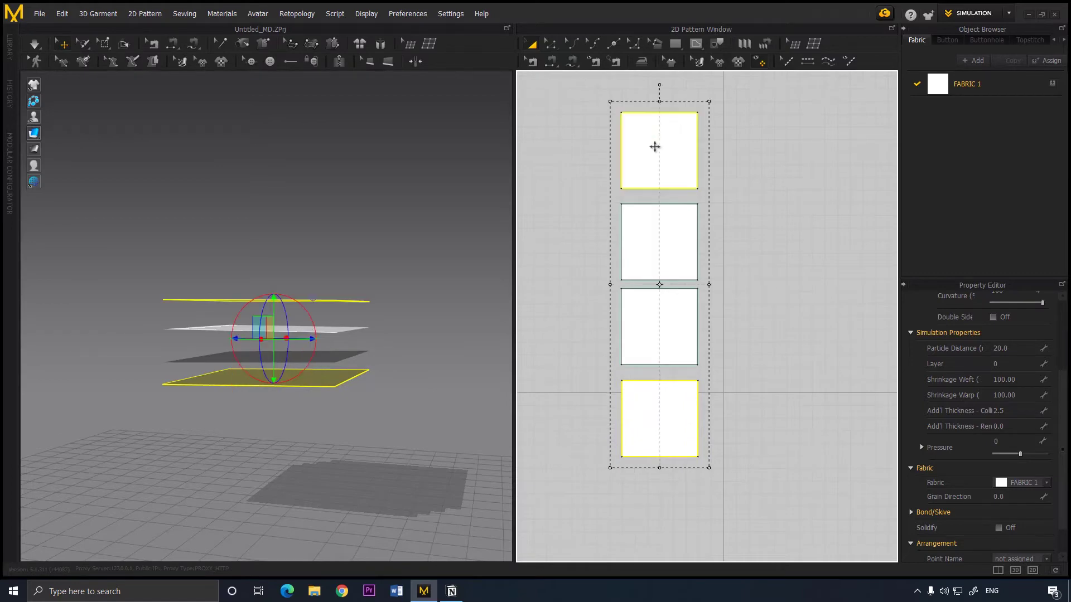
pyautogui.rightClick(655, 146)
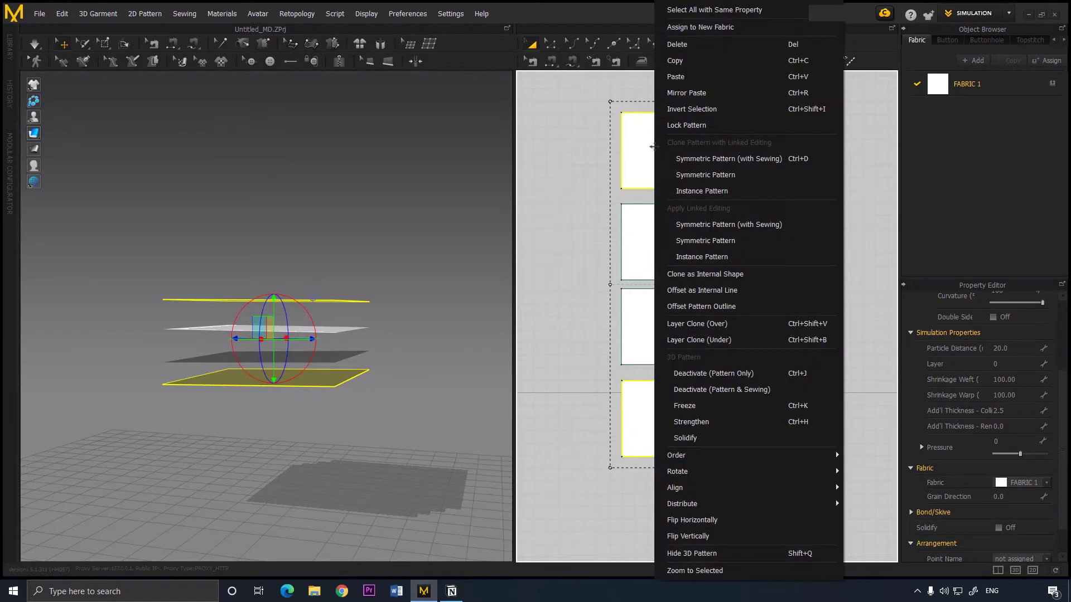
pyautogui.click(727, 256)
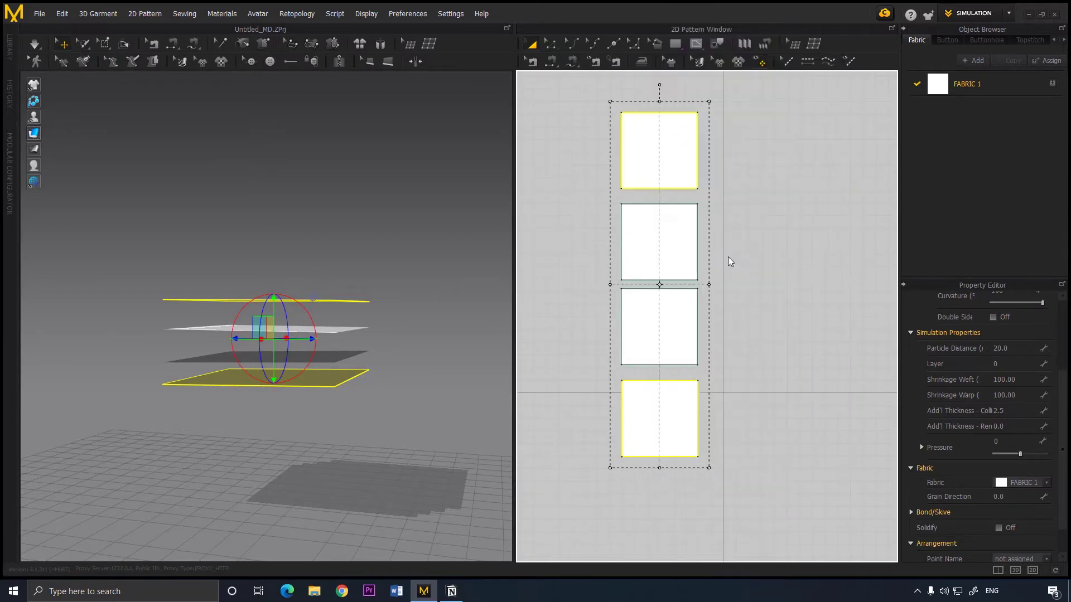
pyautogui.moveTo(429, 304); pyautogui.dragTo(410, 330, button='right')
pyautogui.click(586, 298)
# - Select the two middle squares and set their simulation Pressure to 8
pyautogui.click(677, 263)
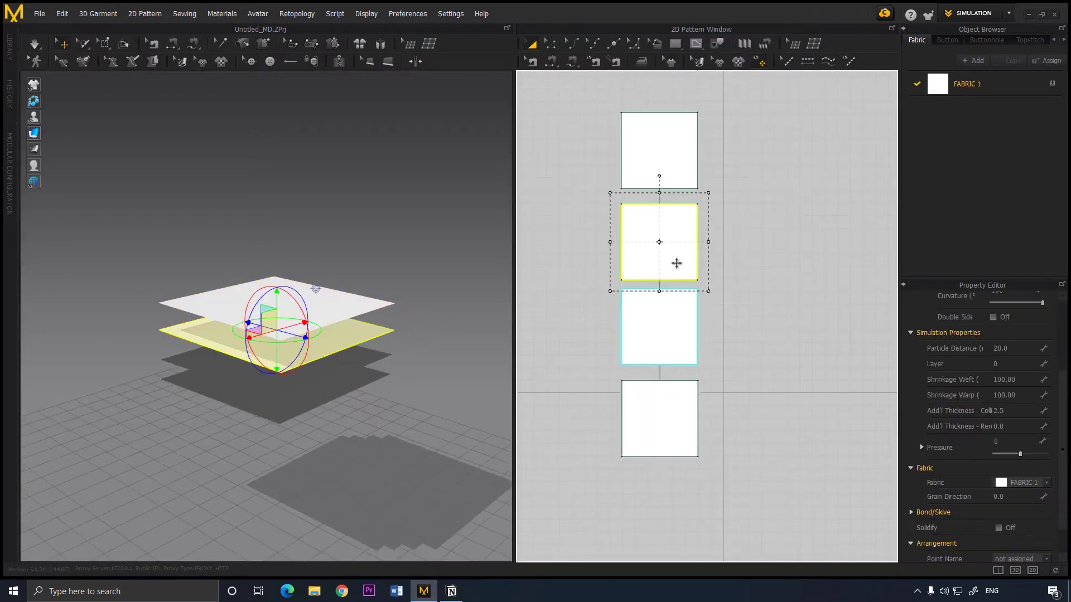
pyautogui.keyDown('shift'); pyautogui.click(654, 341); pyautogui.keyUp('shift')
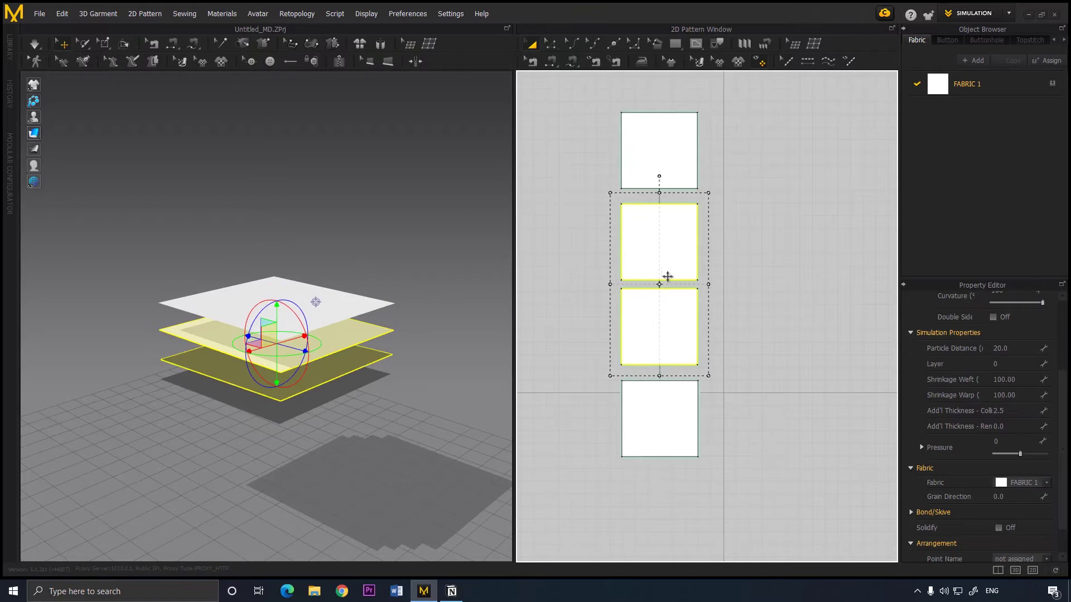
pyautogui.click(807, 280)
pyautogui.click(686, 273)
pyautogui.keyDown('shift'); pyautogui.click(684, 334); pyautogui.keyUp('shift')
pyautogui.click(1003, 442)
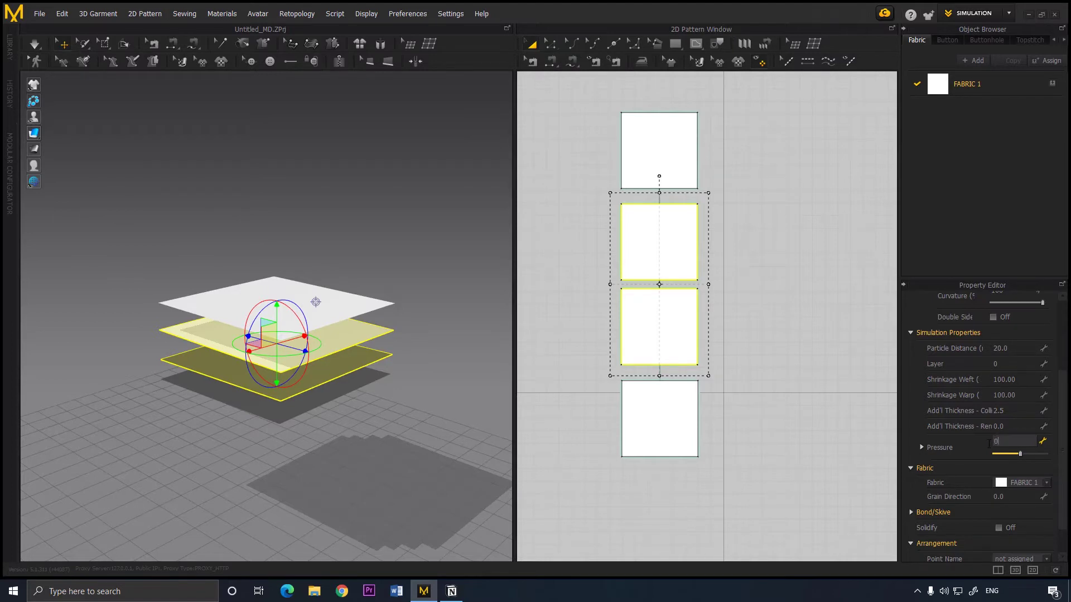
pyautogui.write('8')
pyautogui.click(807, 409)
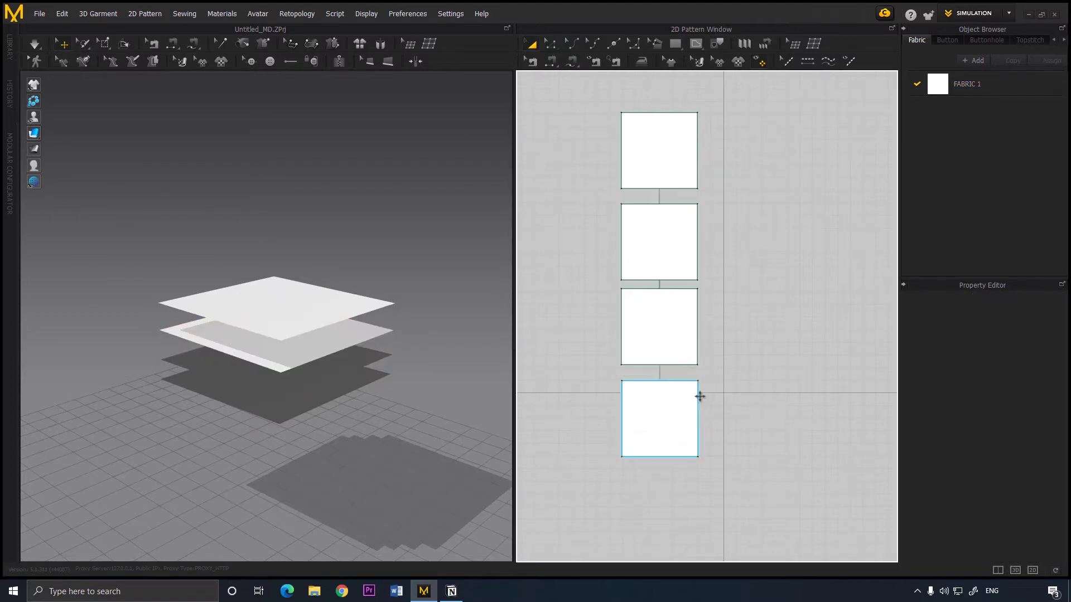
# - Sew the upper middle square's top edge to the lower middle square's bottom edge with the segment sewing tool
pyautogui.moveTo(383, 346); pyautogui.dragTo(390, 291, button='right')
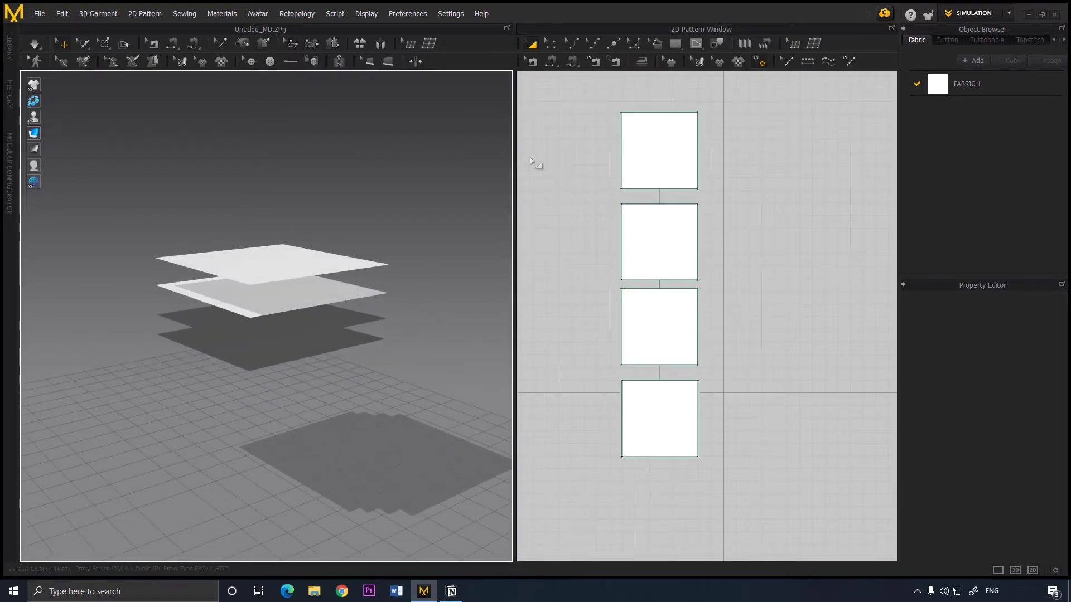
pyautogui.click(550, 61)
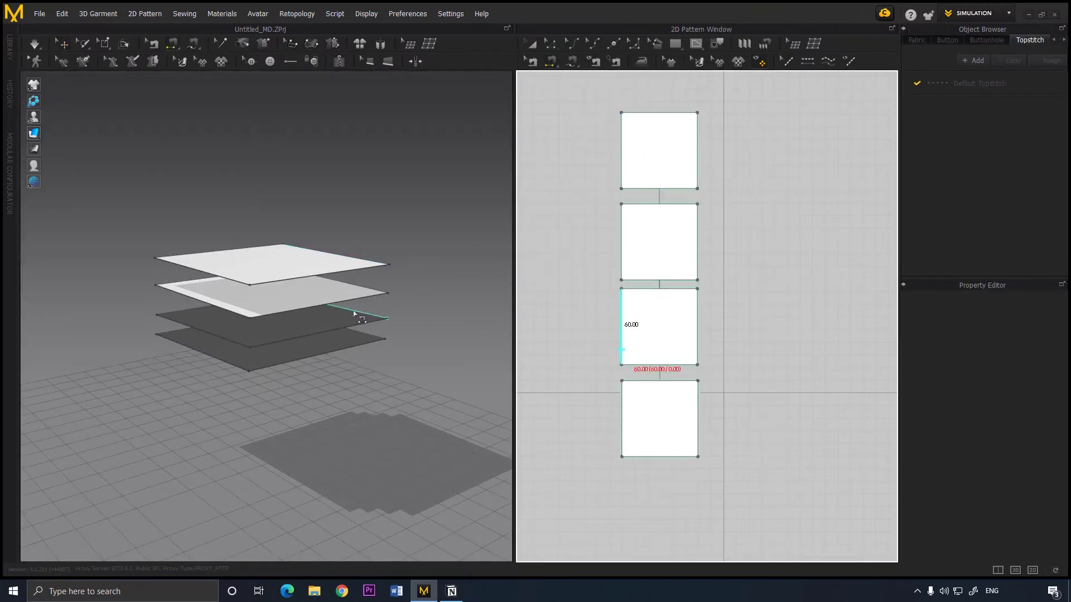
pyautogui.scroll(3, 373, 303)
pyautogui.scroll(2, 352, 306)
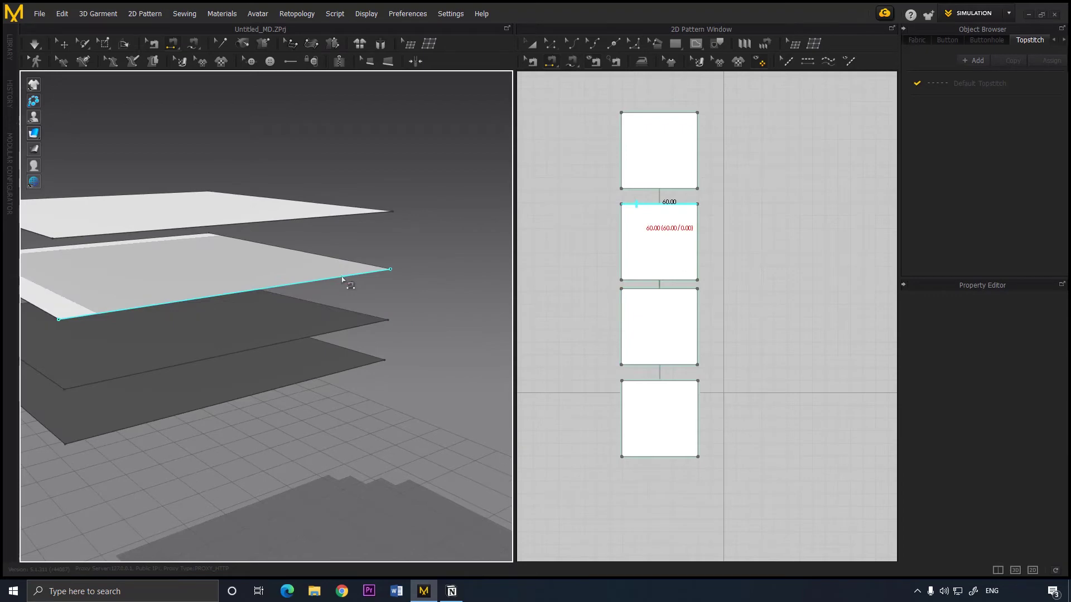
pyautogui.click(340, 331)
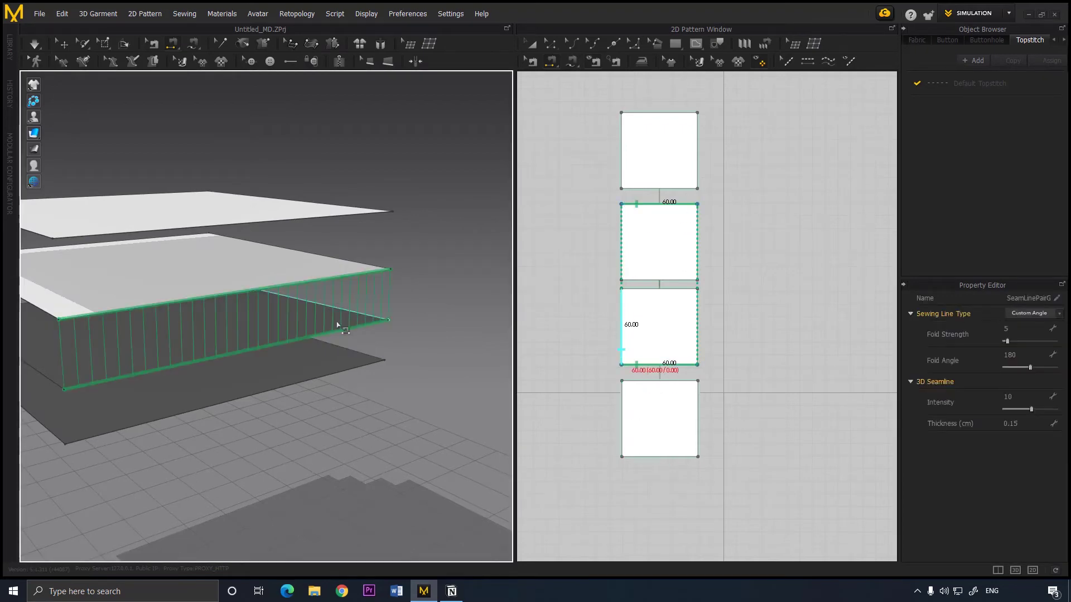
# - Sew the right edges of the two middle squares together, undoing a crossed seam and starting both segments from the same end
pyautogui.moveTo(316, 315); pyautogui.dragTo(359, 254, button='middle')
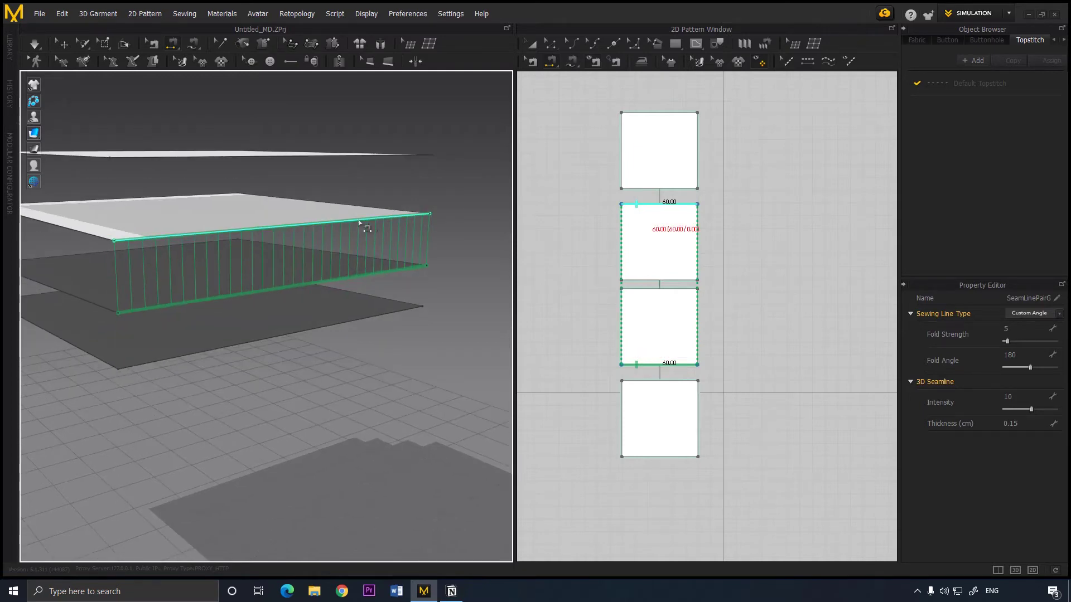
pyautogui.moveTo(216, 263); pyautogui.dragTo(201, 297, button='right')
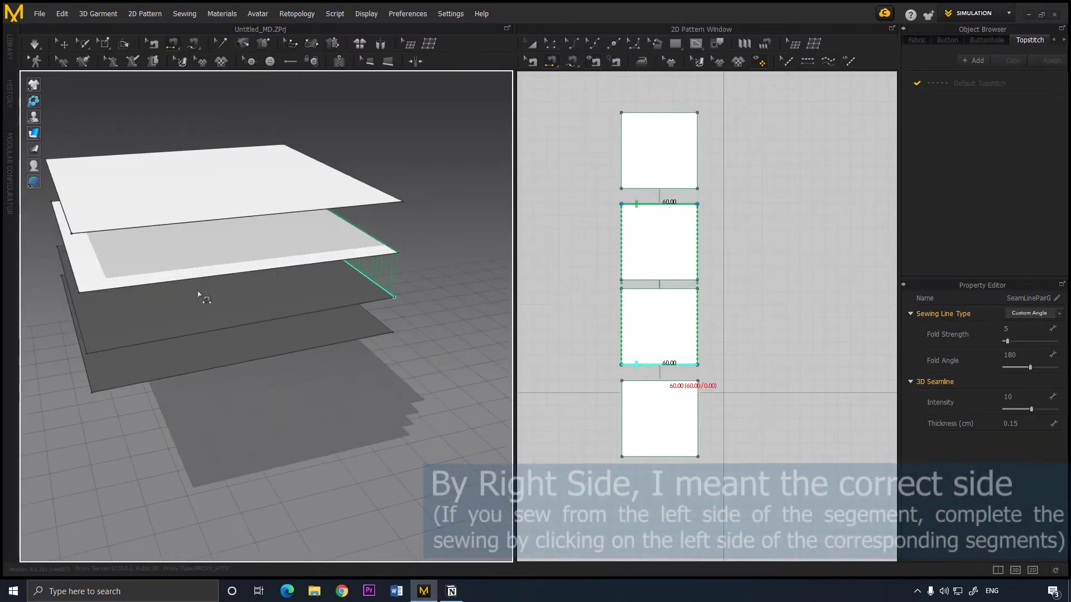
pyautogui.click(150, 285)
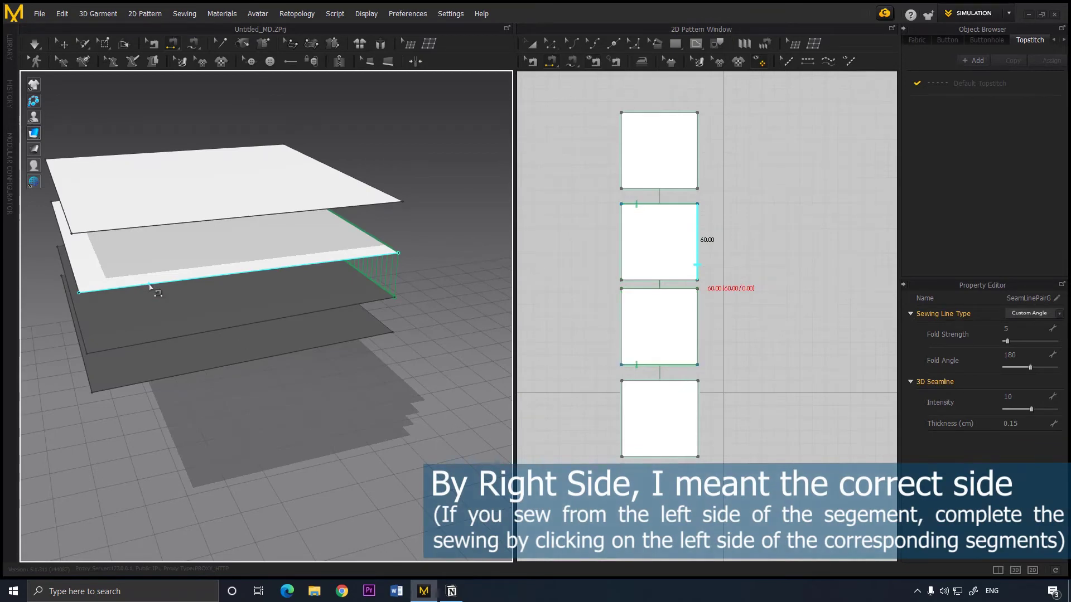
pyautogui.click(343, 309)
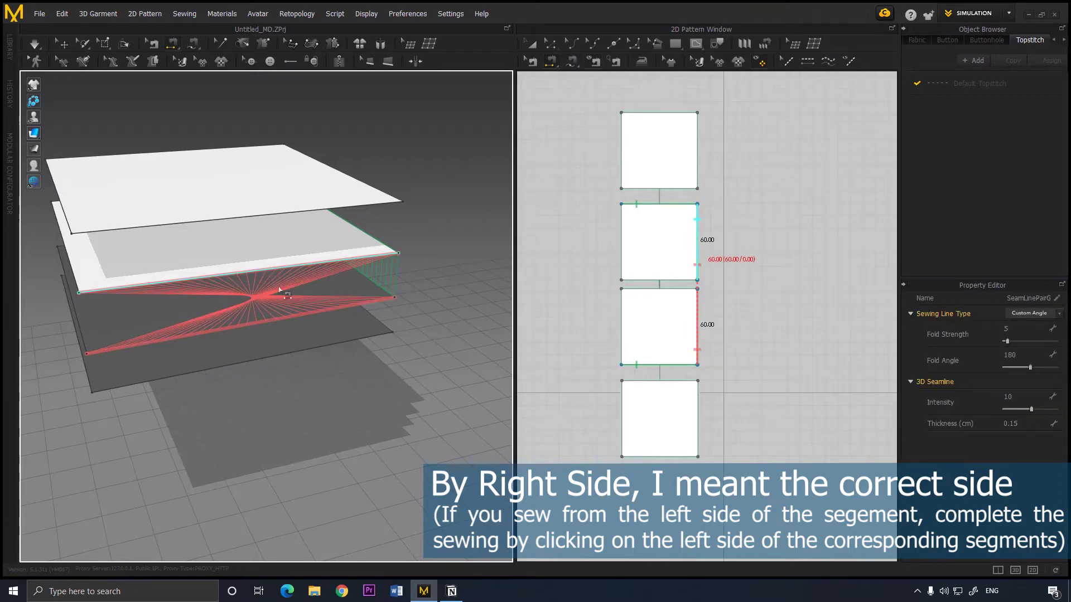
pyautogui.hotkey('ctrl', 'z')
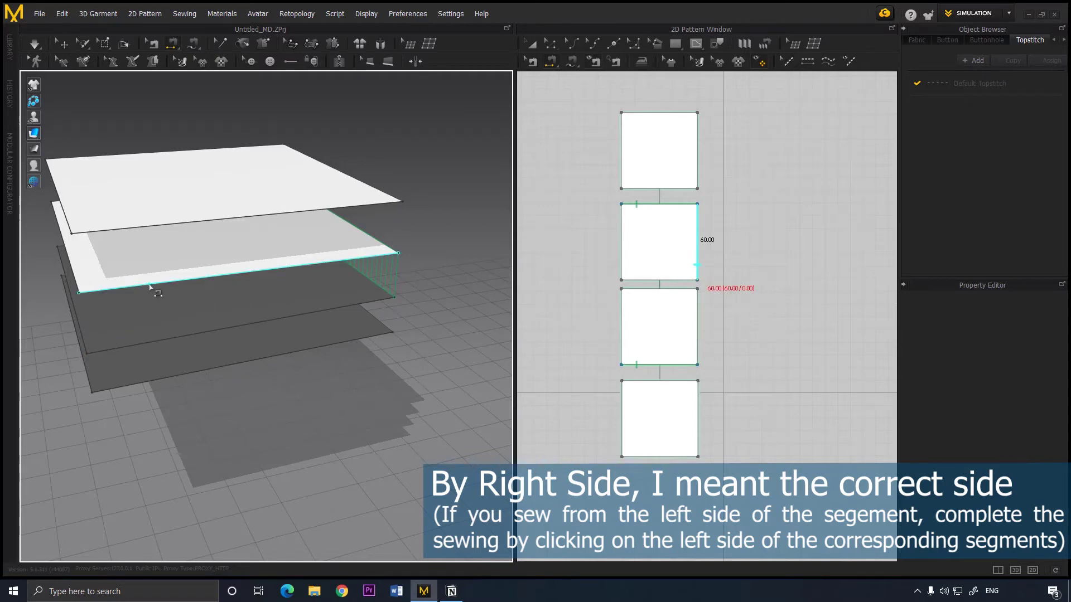
pyautogui.click(154, 343)
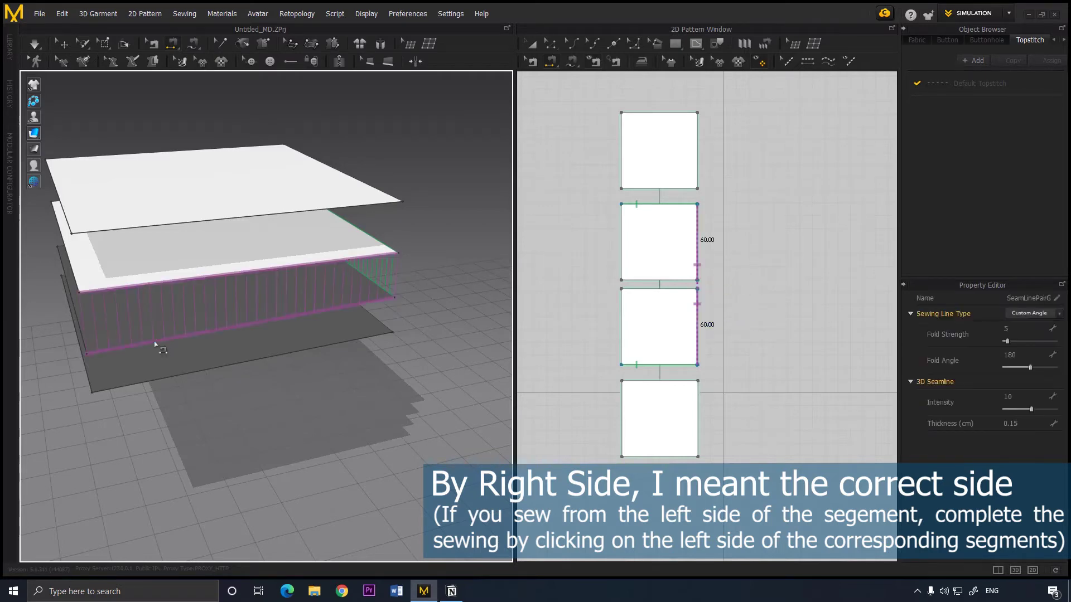
# - Sew the two remaining edge pairs of the middle squares: the left edges together, and the facing edges between them
pyautogui.moveTo(175, 347); pyautogui.dragTo(357, 267, button='right')
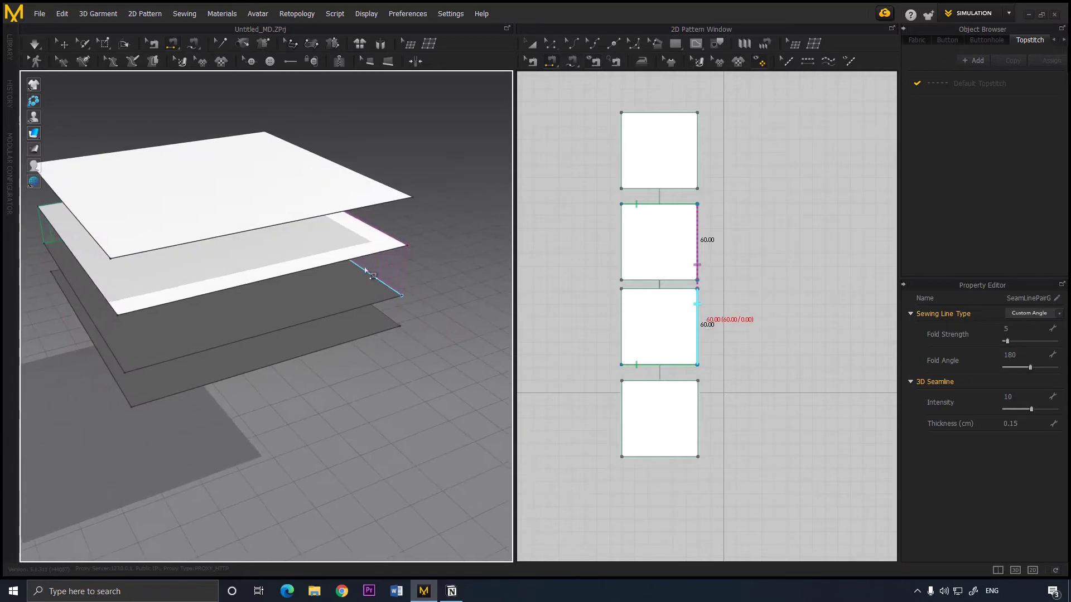
pyautogui.click(352, 261)
pyautogui.click(355, 310)
pyautogui.moveTo(265, 313); pyautogui.dragTo(325, 279, button='right')
pyautogui.click(325, 279)
pyautogui.click(313, 332)
# - Sew the topmost square's left and top edges to the matching edges of the upper middle square
pyautogui.moveTo(175, 299); pyautogui.dragTo(196, 294, button='right')
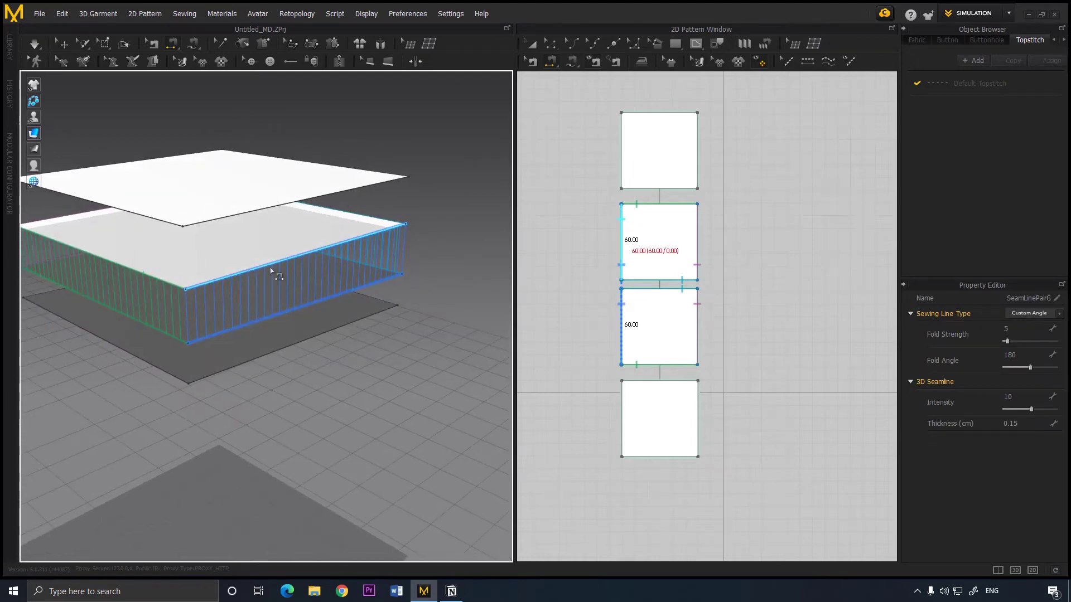
pyautogui.click(243, 214)
pyautogui.click(166, 282)
pyautogui.moveTo(138, 277); pyautogui.dragTo(322, 269, button='right')
pyautogui.click(337, 239)
pyautogui.click(340, 286)
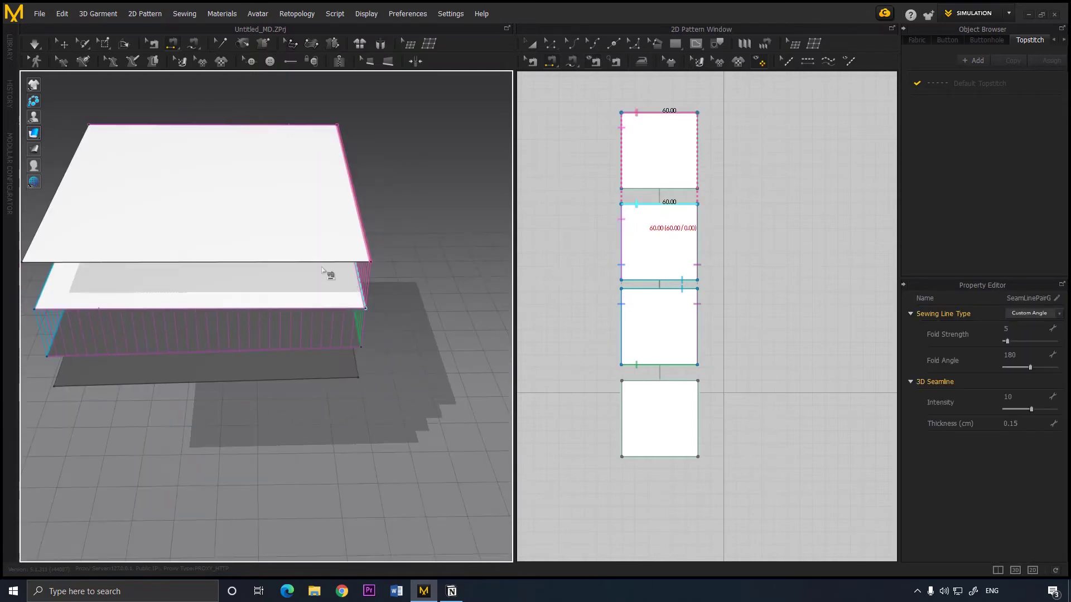
# - Sew the topmost square's right and bottom edges to the matching edges of the upper middle square
pyautogui.click(310, 262)
pyautogui.click(292, 308)
pyautogui.moveTo(292, 312); pyautogui.dragTo(351, 280, button='right')
pyautogui.click(258, 285)
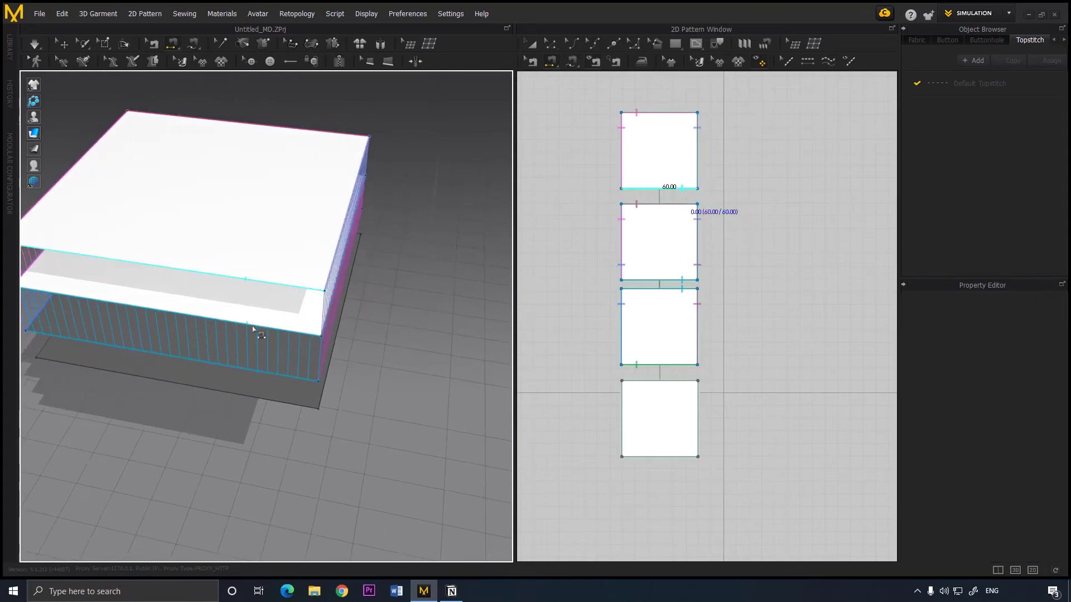
pyautogui.click(255, 334)
# - Sew all four edges of the bottommost square to the matching edges of the lower middle square
pyautogui.click(260, 402)
pyautogui.moveTo(346, 361); pyautogui.dragTo(224, 385, button='right')
pyautogui.click(188, 359)
pyautogui.click(226, 364)
pyautogui.click(219, 391)
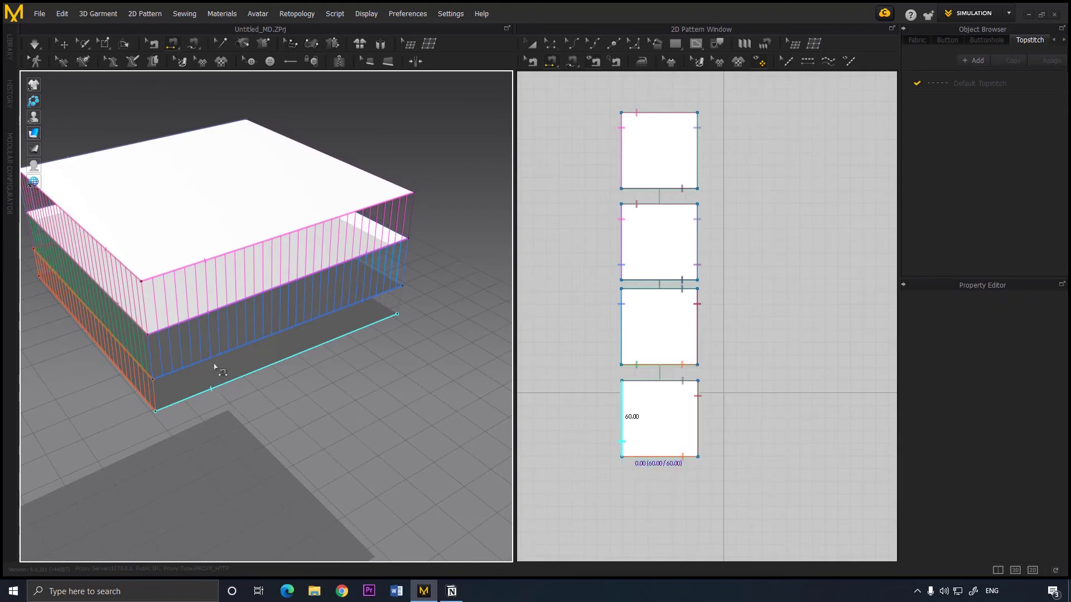
pyautogui.click(334, 357)
pyautogui.click(390, 190)
# - Select the two middle squares and simulate the sewn stack to inflate it into a cushion
pyautogui.moveTo(476, 234); pyautogui.dragTo(359, 282, button='right')
pyautogui.press('a')
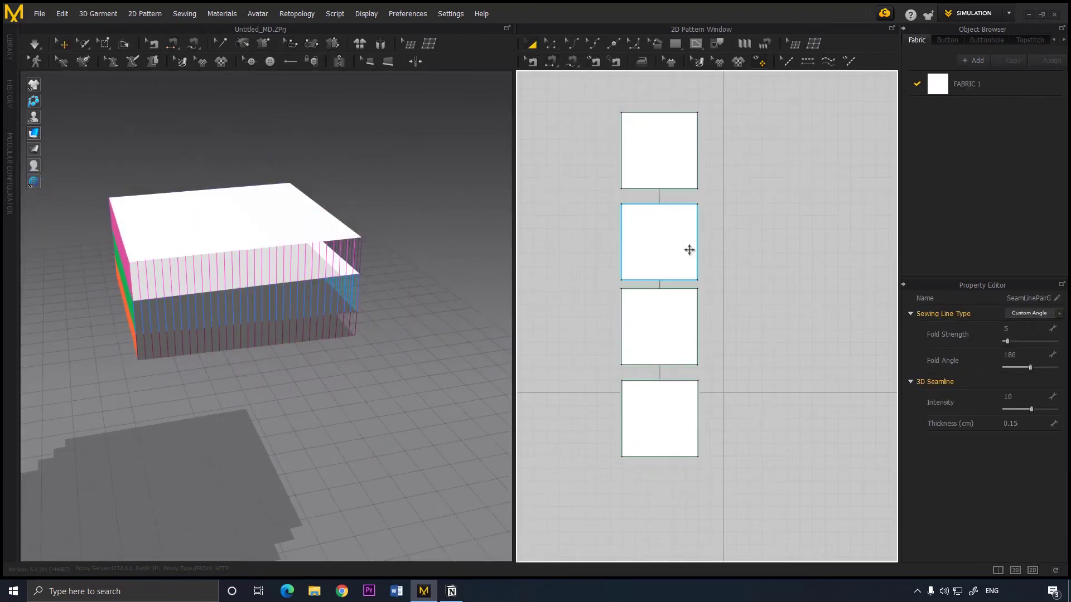
pyautogui.click(688, 249)
pyautogui.keyDown('shift'); pyautogui.click(657, 323); pyautogui.keyUp('shift')
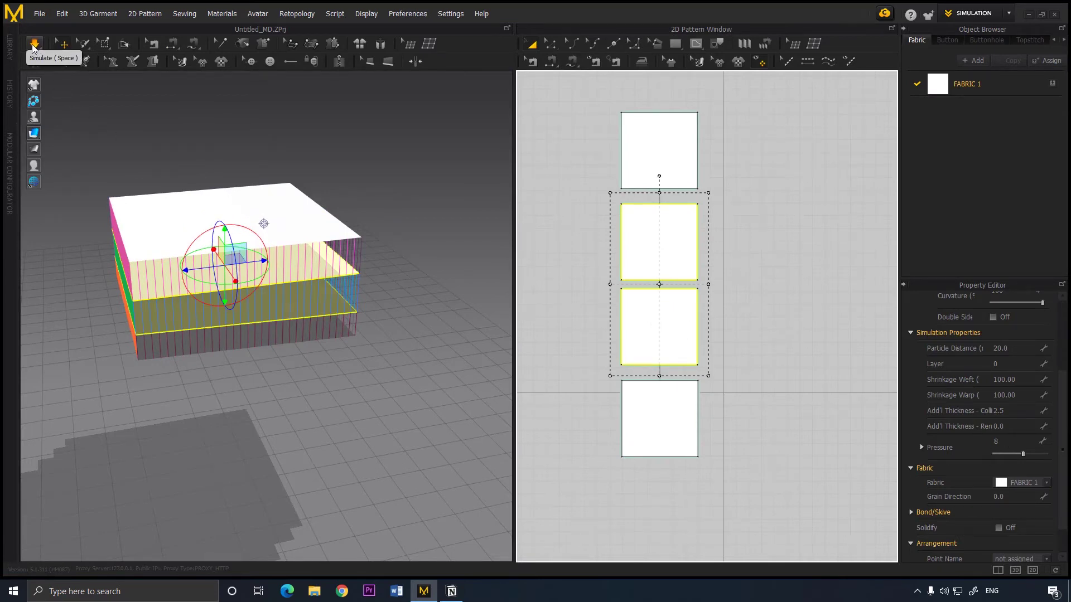
pyautogui.click(34, 44)
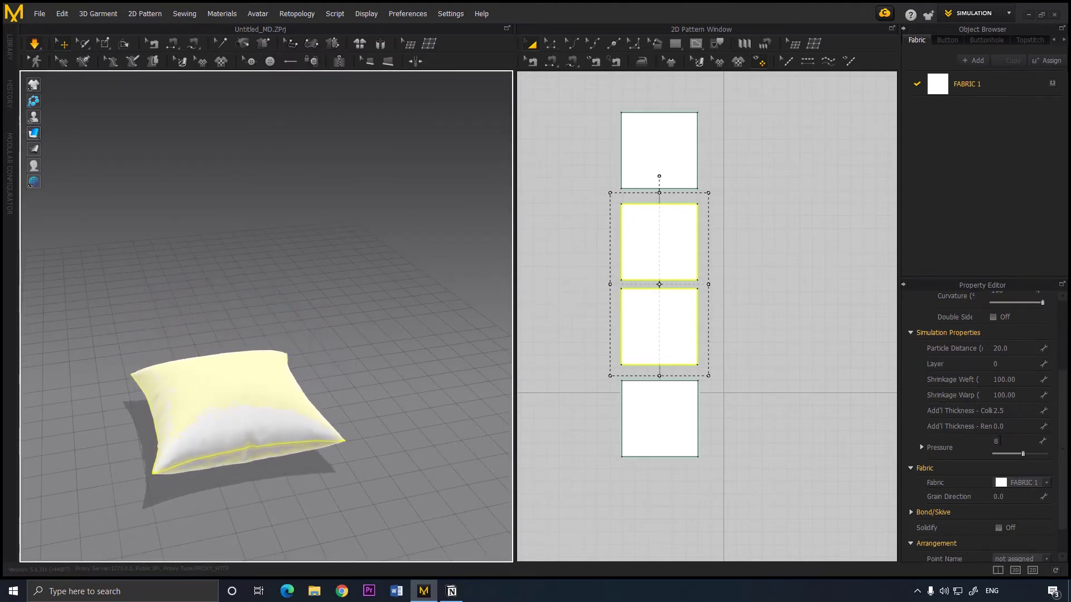
pyautogui.click(374, 290)
pyautogui.moveTo(325, 346); pyautogui.dragTo(206, 324, button='right')
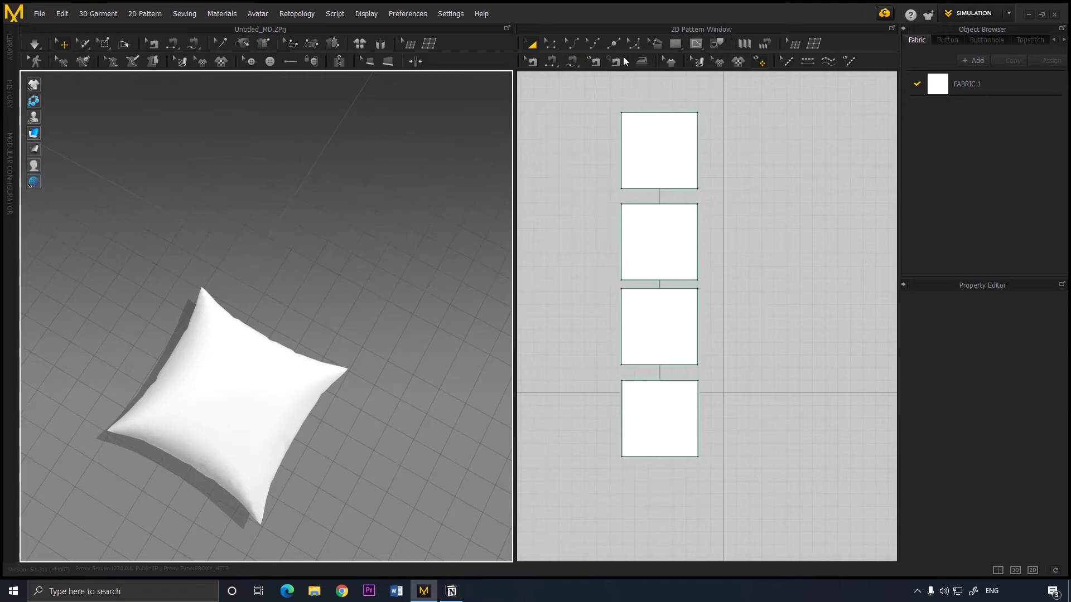
# - Round the topmost square's upper-right corner by length, using 4 cm for both lines
pyautogui.click(635, 45)
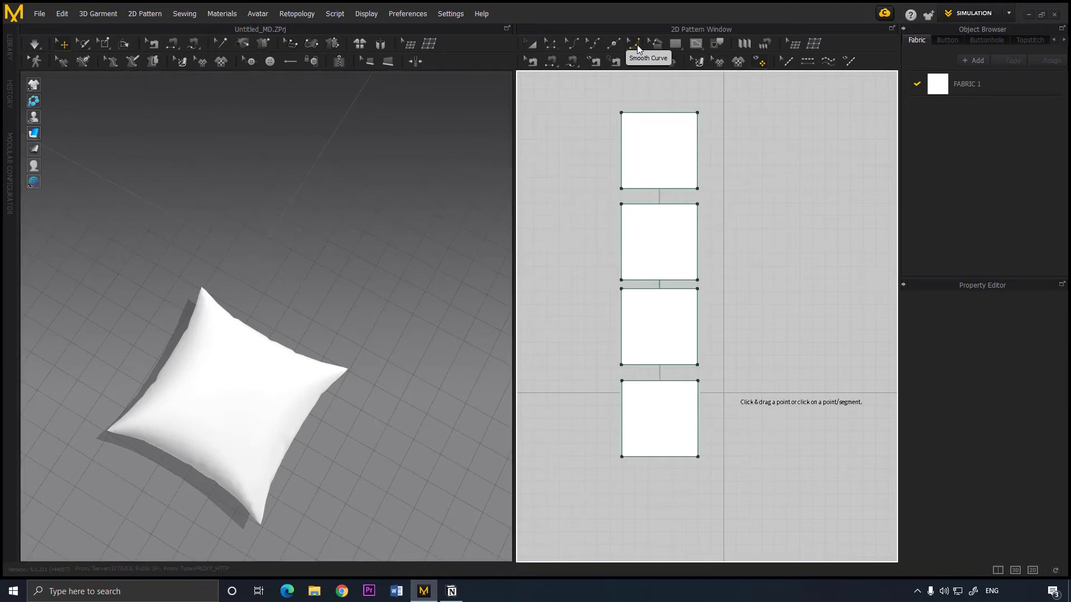
pyautogui.click(698, 113)
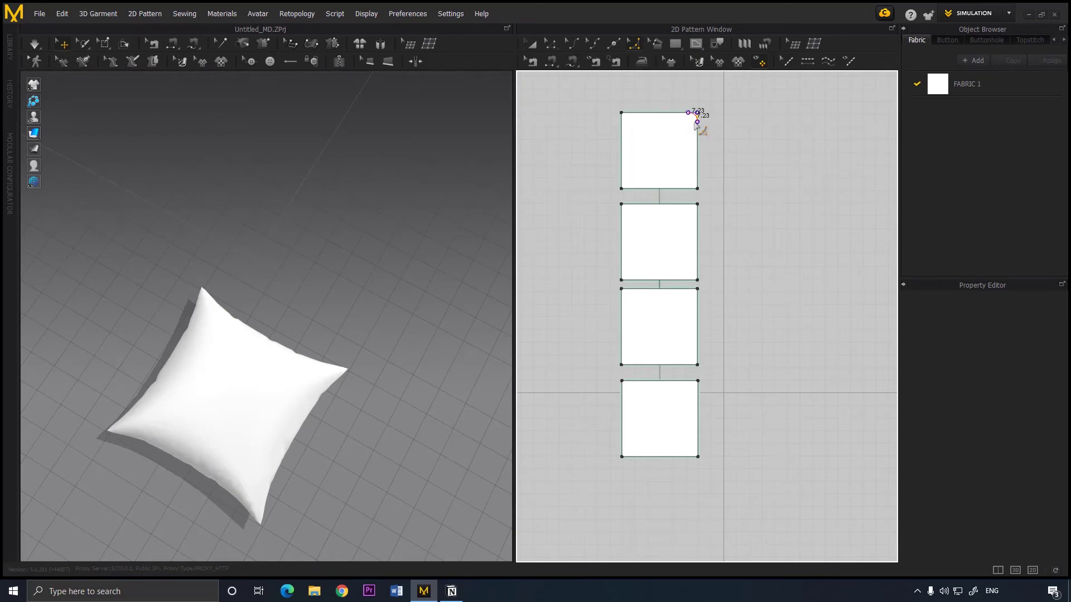
pyautogui.rightClick(695, 122)
pyautogui.write('4')
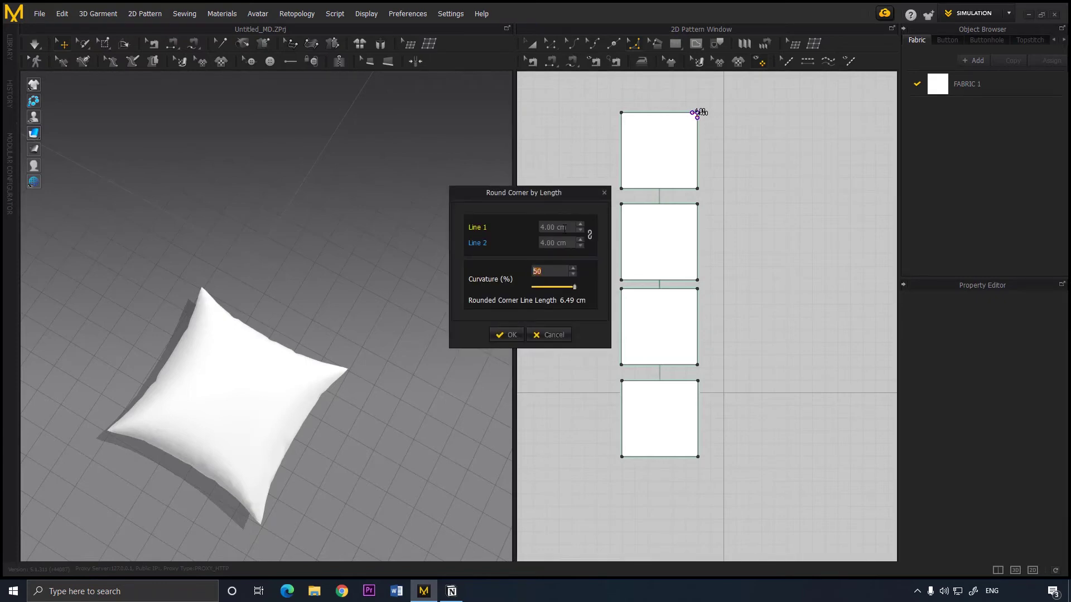
pyautogui.click(510, 336)
# - Round the topmost square's upper-left corner by length, with both lines set to 4 cm
pyautogui.click(627, 123)
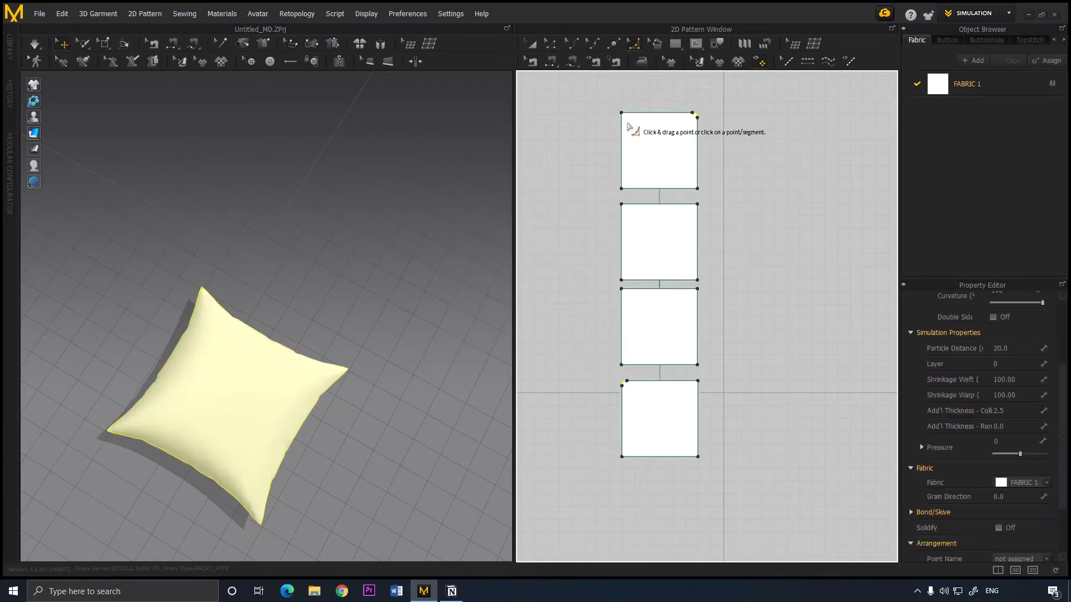
pyautogui.click(622, 114)
pyautogui.rightClick(627, 126)
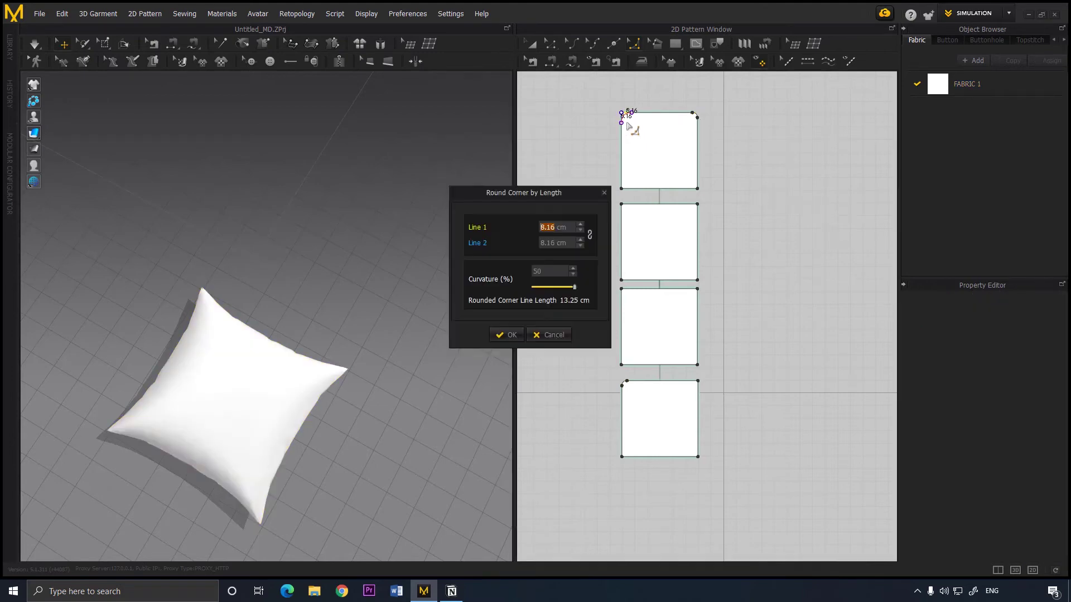
pyautogui.write('4')
pyautogui.press('Tab')
pyautogui.write('4')
pyautogui.click(503, 338)
# - Round both lower corners of the topmost square by length, using 4 cm for both lines
pyautogui.moveTo(697, 189); pyautogui.dragTo(695, 182)
pyautogui.rightClick(696, 182)
pyautogui.write('4')
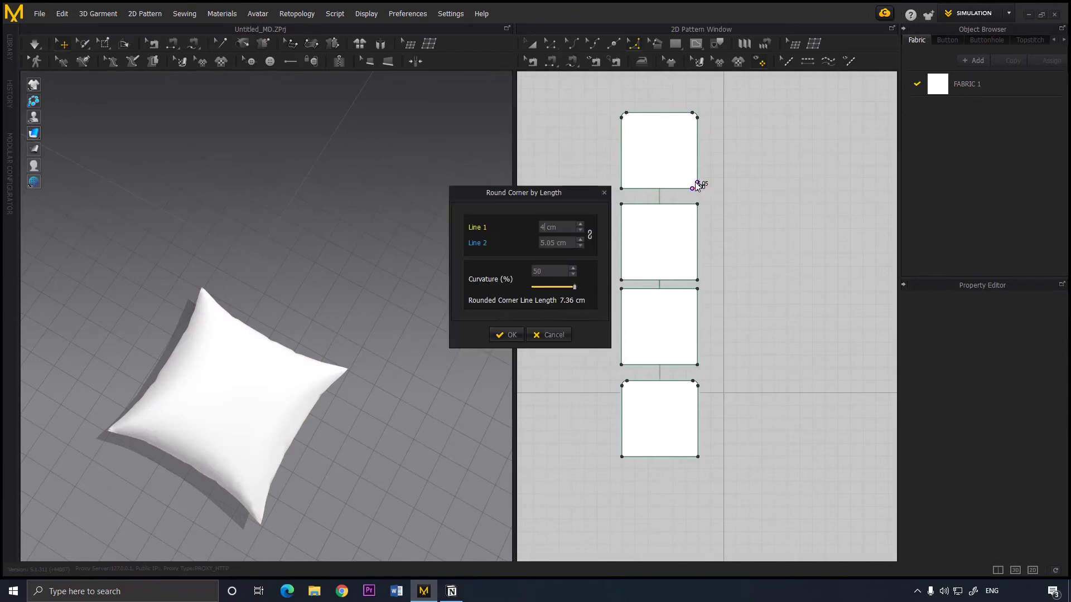
pyautogui.click(505, 334)
pyautogui.click(622, 190)
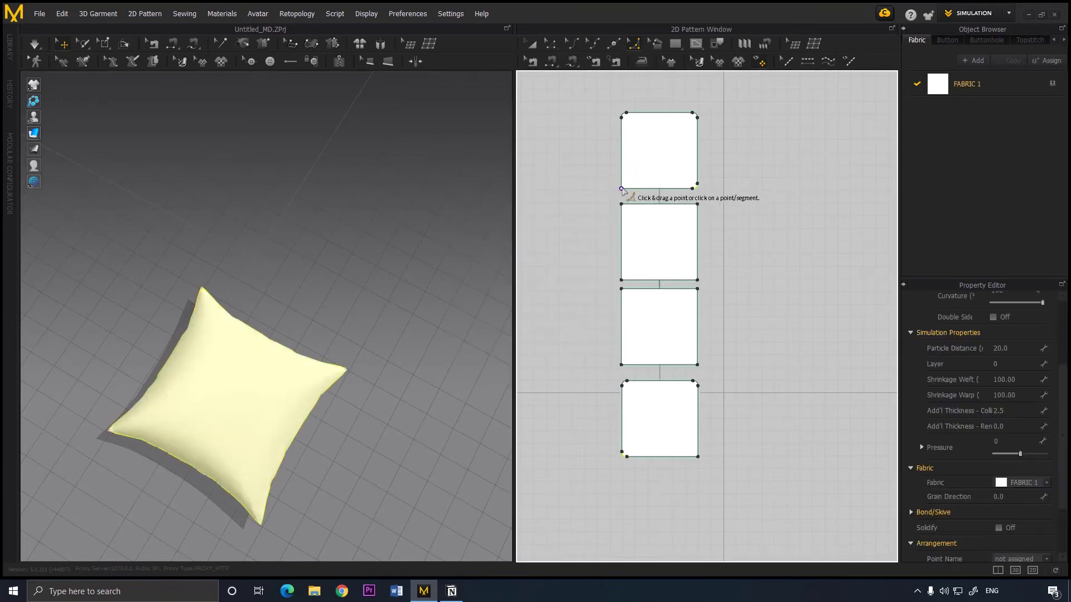
pyautogui.click(626, 187)
pyautogui.press('Return')
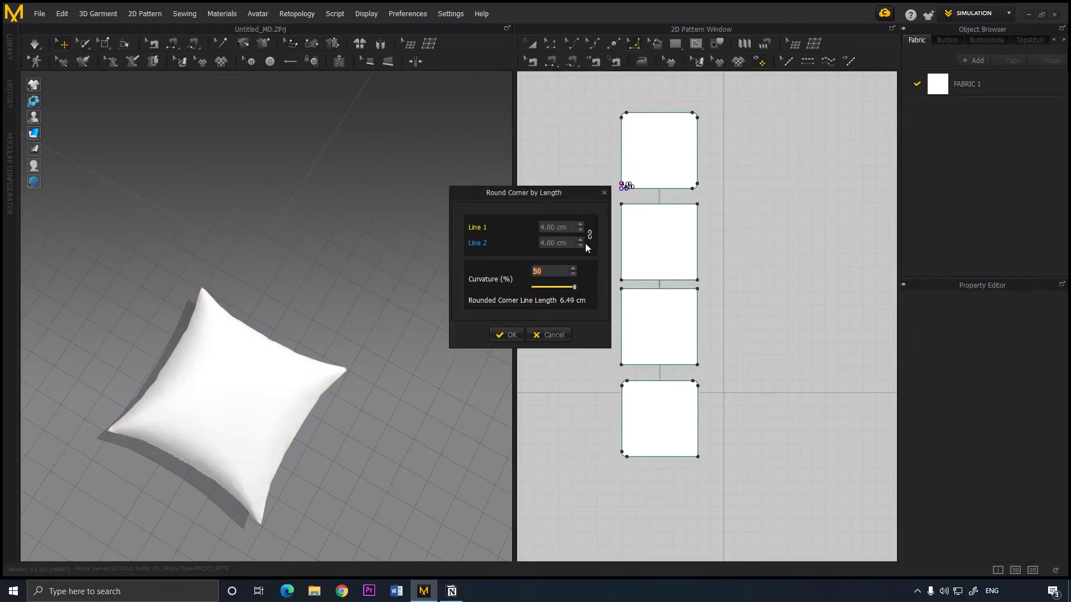
pyautogui.click(509, 335)
# - Round both upper corners of the upper middle square with line lengths of 4 cm
pyautogui.click(701, 210)
pyautogui.click(696, 205)
pyautogui.press('Return')
pyautogui.write('4')
pyautogui.click(496, 336)
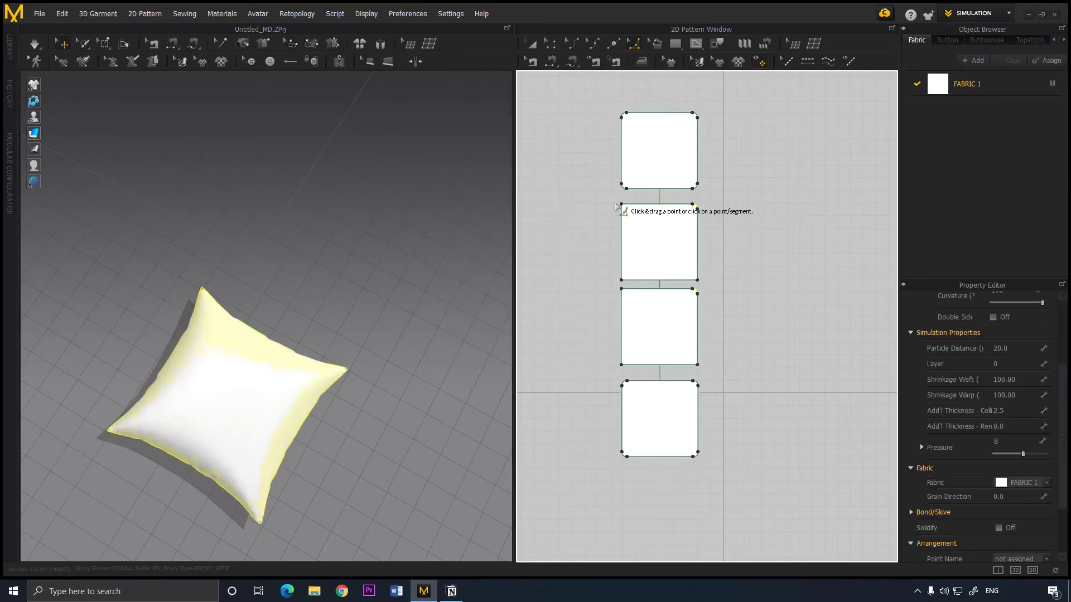
pyautogui.click(623, 206)
pyautogui.press('Tab')
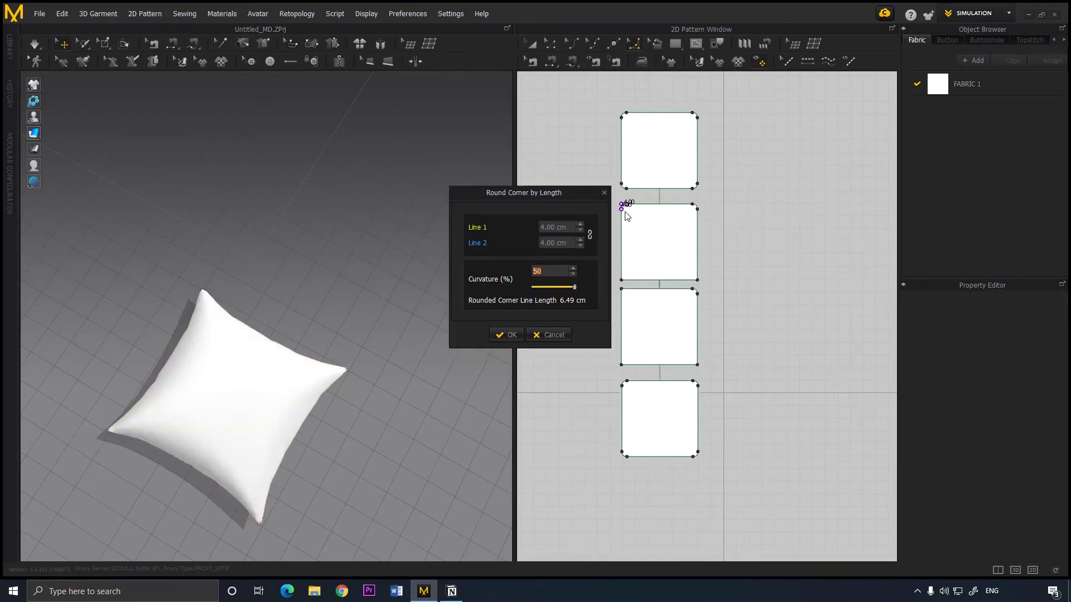
pyautogui.click(503, 335)
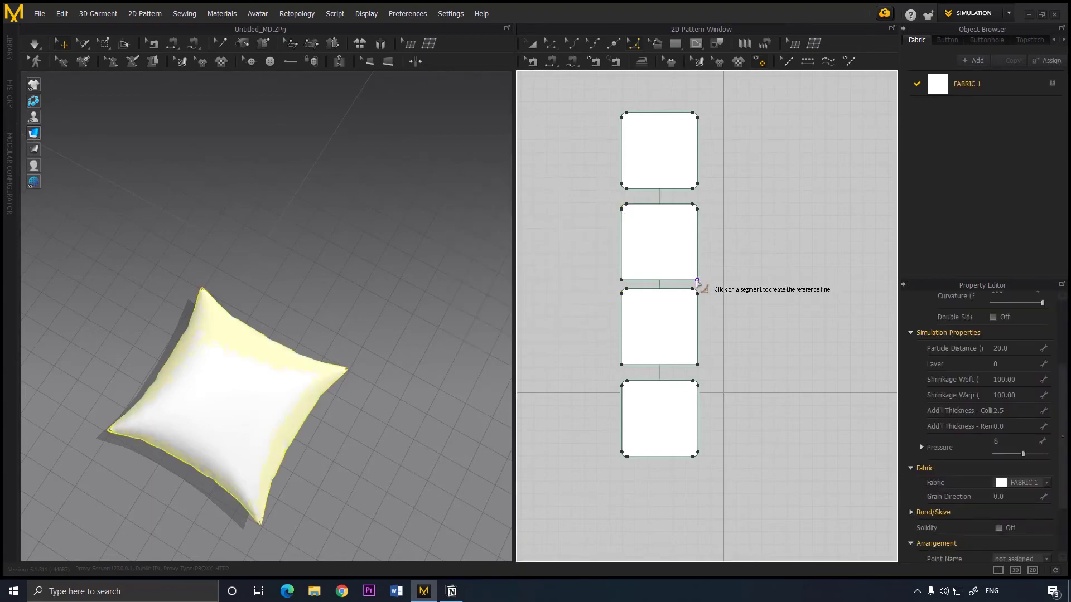
# - Round the upper middle square's lower-right corner with both line lengths set to 4 cm
pyautogui.click(698, 279)
pyautogui.write('4')
pyautogui.press('Tab')
pyautogui.write('4')
pyautogui.click(517, 334)
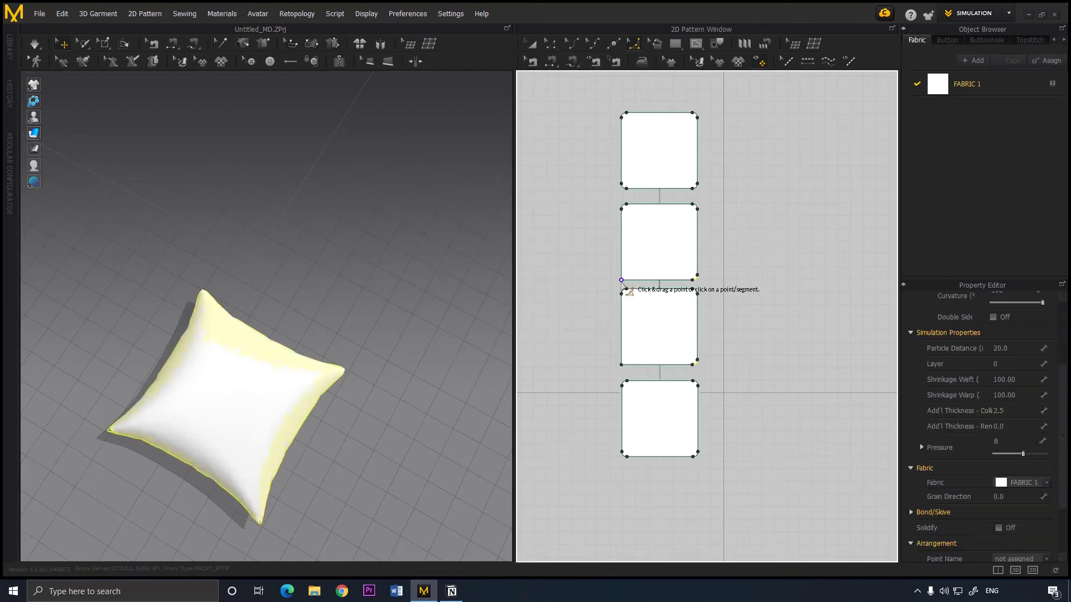
# - Round the upper middle square's lower-left corner with both line lengths set to 4 cm
pyautogui.click(623, 278)
pyautogui.write('4')
pyautogui.press('Tab')
pyautogui.write('4')
pyautogui.press('Tab')
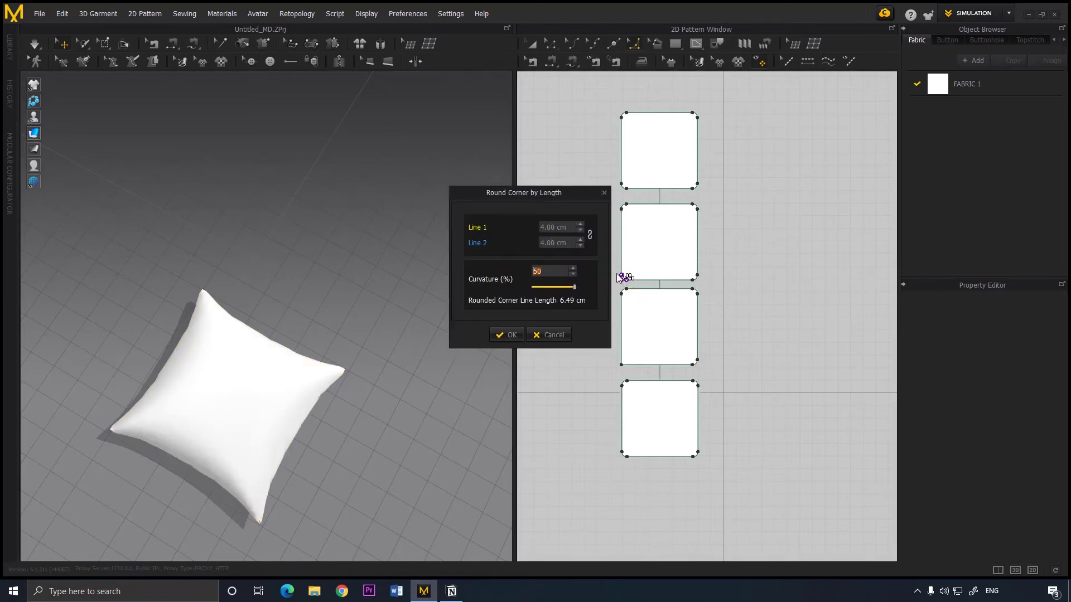
pyautogui.click(510, 335)
# - Run the simulation again on the cushion with rounded corners and inspect it from several angles
pyautogui.click(357, 392)
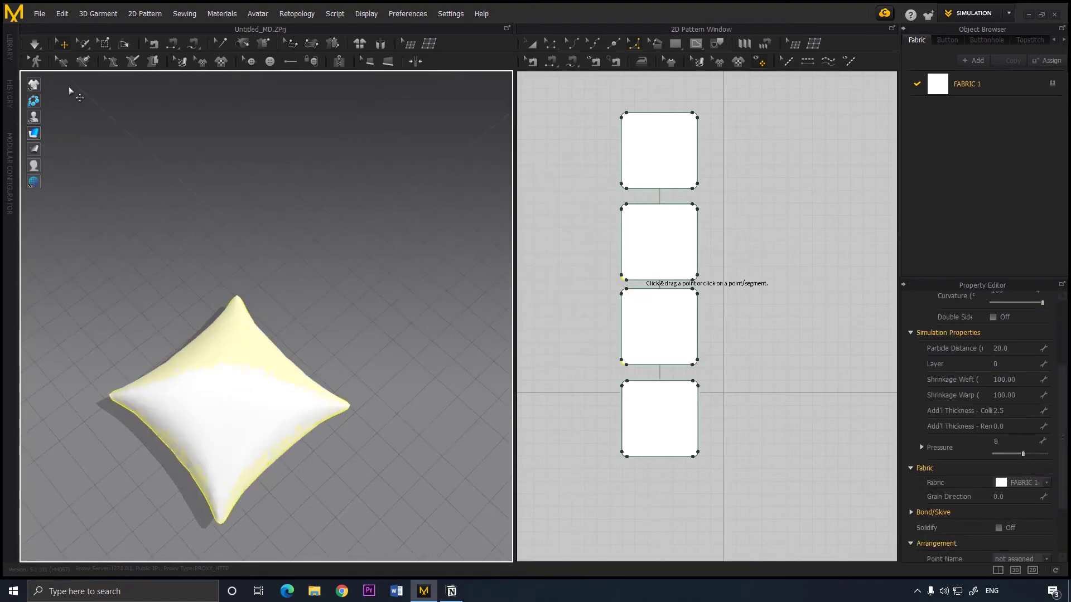
pyautogui.click(34, 44)
pyautogui.moveTo(363, 347); pyautogui.dragTo(192, 318, button='right')
pyautogui.moveTo(306, 375); pyautogui.dragTo(361, 300, button='right')
pyautogui.click(409, 342)
pyautogui.moveTo(411, 344)
pyautogui.mouseDown(button='right')
pyautogui.moveTo(379, 347)
pyautogui.moveTo(403, 342)
pyautogui.mouseUp(button='right')
# - Select the outermost two squares and set their Shrinkage Weft and Shrinkage Warp to 105
pyautogui.click(533, 43)
pyautogui.click(681, 162)
pyautogui.keyDown('shift'); pyautogui.click(677, 424); pyautogui.keyUp('shift')
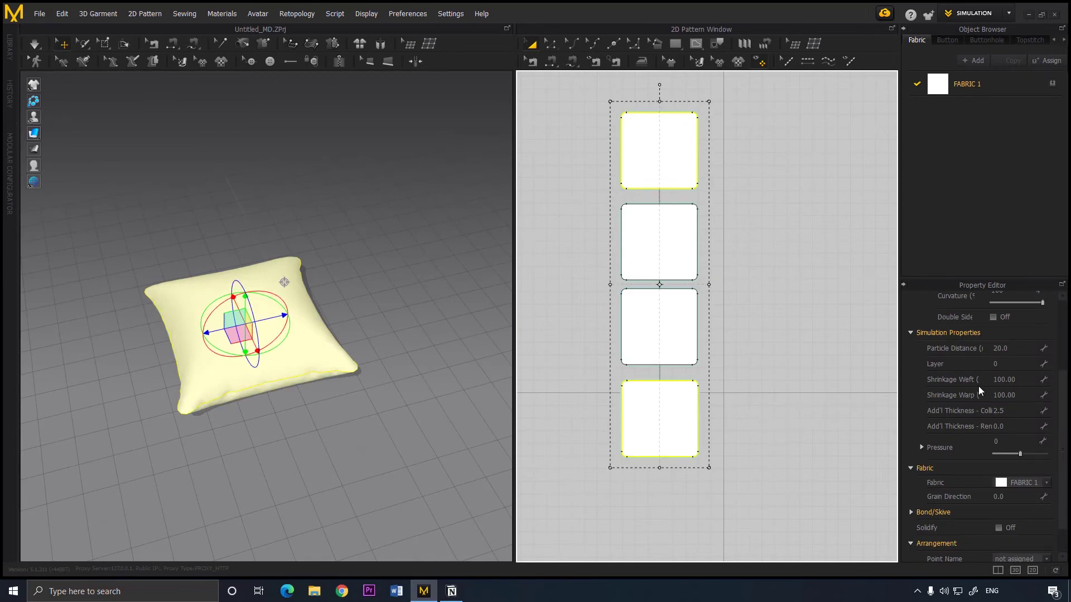
pyautogui.click(1007, 382)
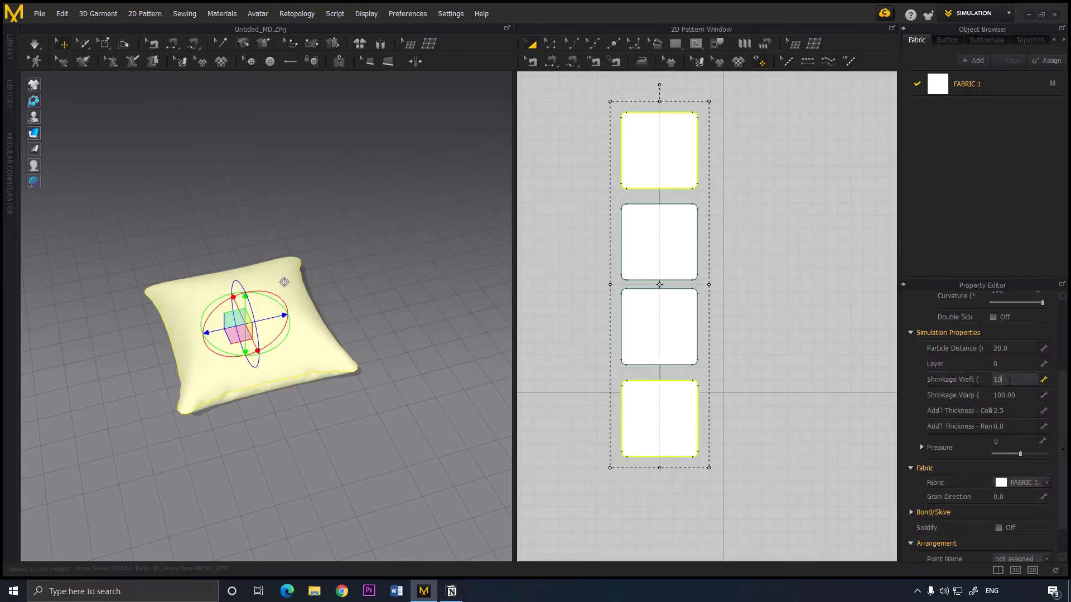
pyautogui.click(1014, 396)
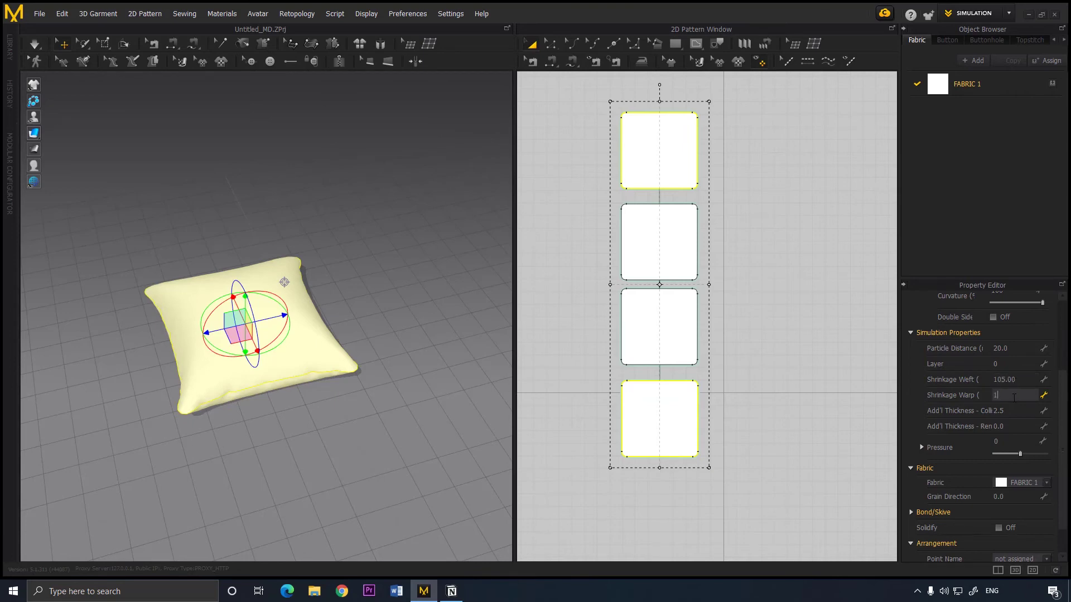
pyautogui.click(816, 363)
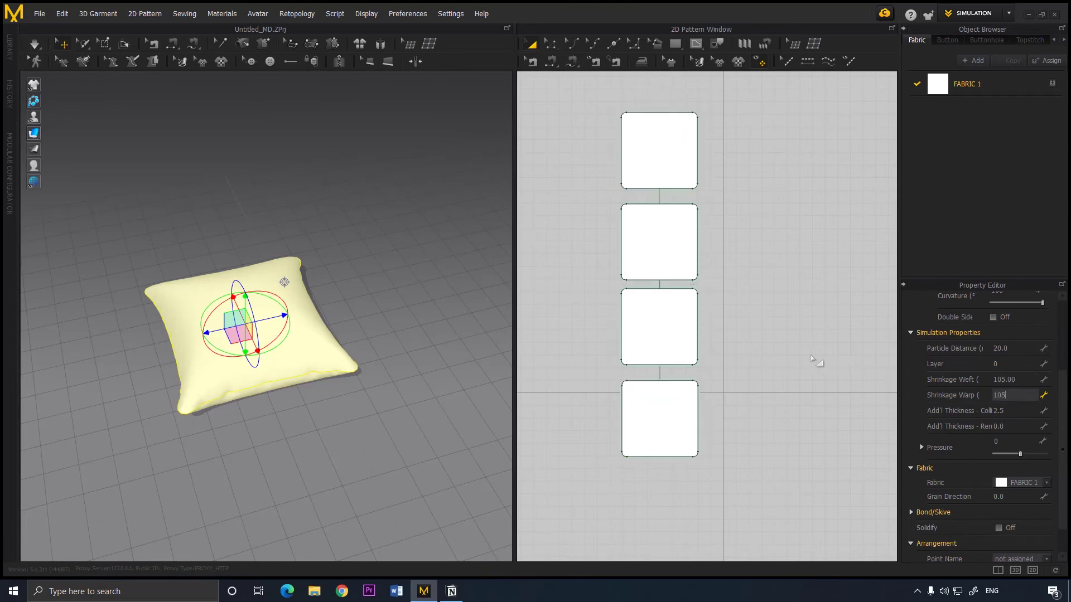
pyautogui.moveTo(390, 252); pyautogui.dragTo(284, 285, button='right')
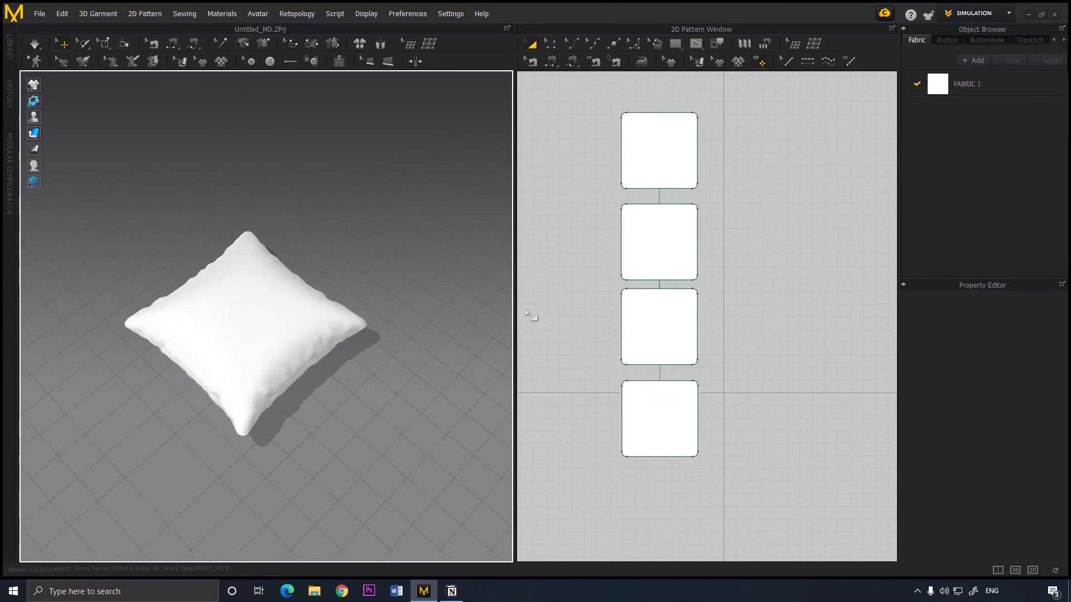
# - Add a second fabric and choose a physical property preset for it
pyautogui.click(976, 59)
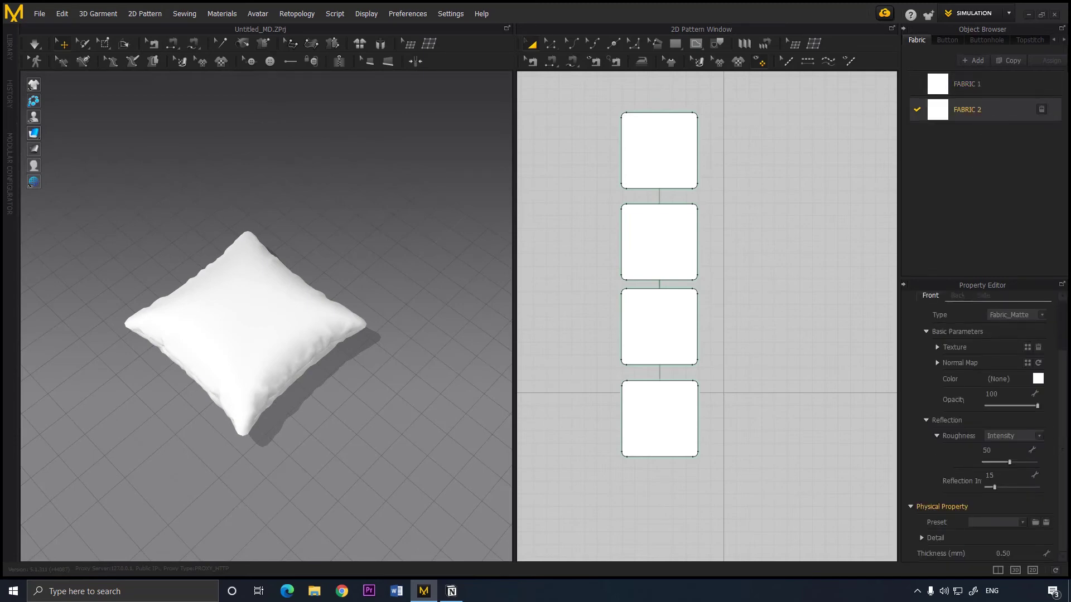
pyautogui.click(1028, 524)
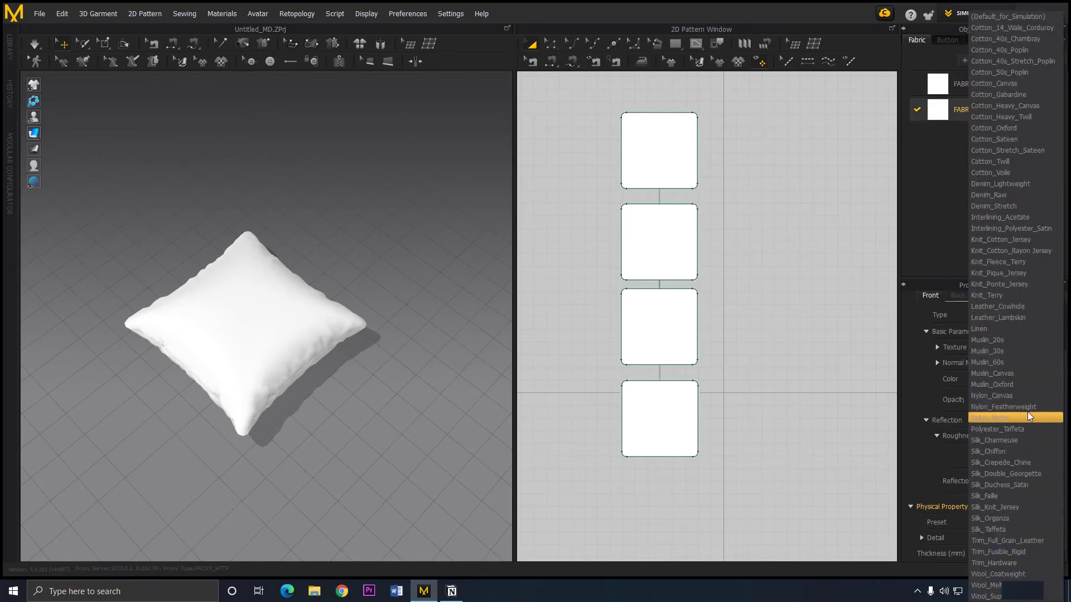
pyautogui.click(1010, 411)
# - Select the outermost two squares and assign FABRIC 2 to them
pyautogui.click(664, 159)
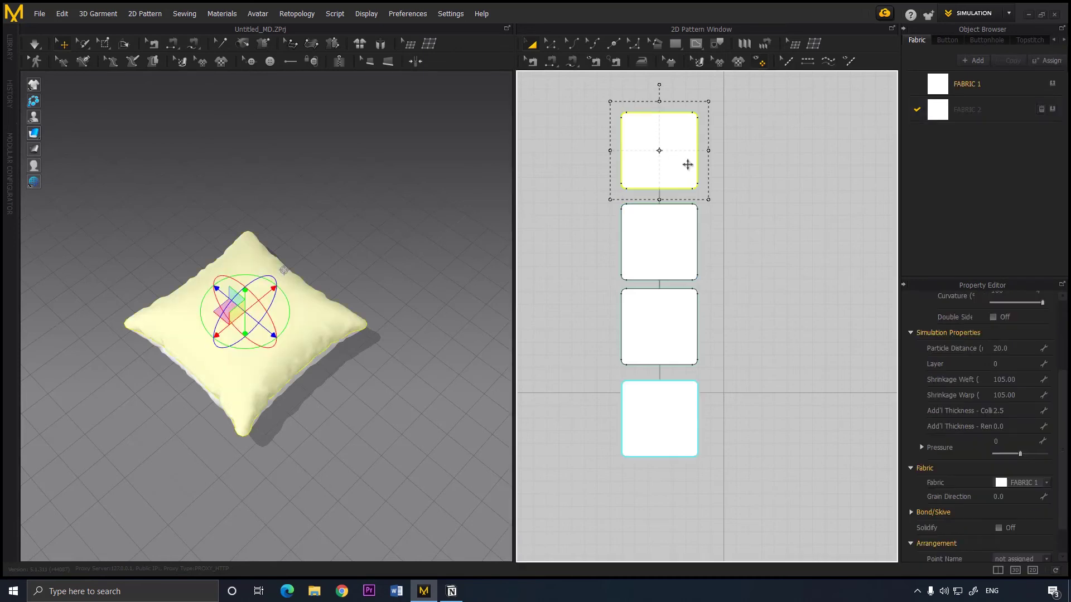
pyautogui.keyDown('shift'); pyautogui.click(681, 430); pyautogui.keyUp('shift')
pyautogui.moveTo(975, 120); pyautogui.dragTo(699, 154)
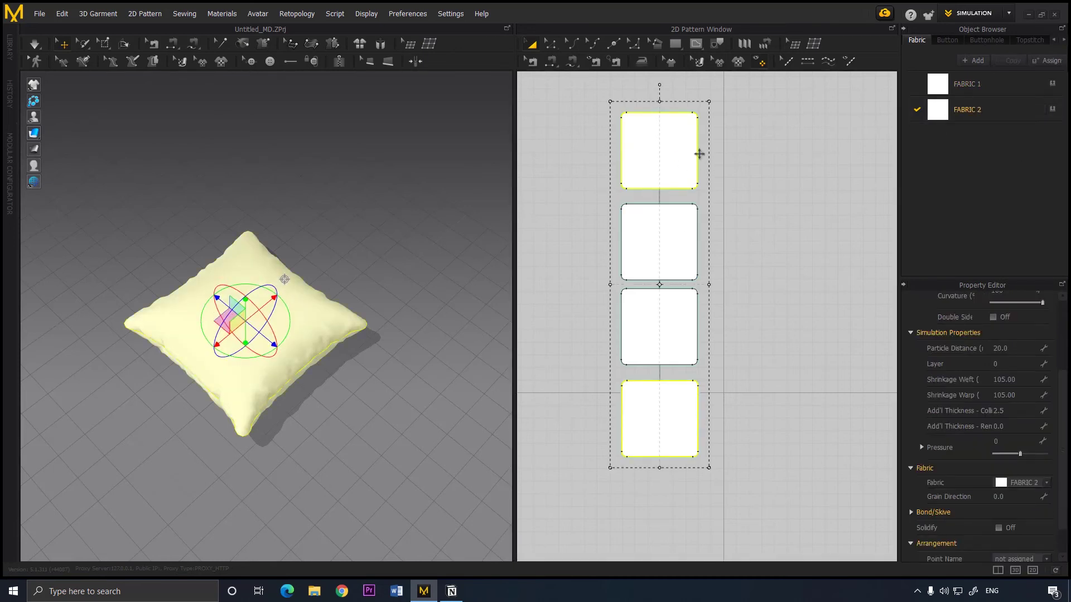
# - Simulate the cushion with the new outer fabric and inspect its wrinkles from another angle
pyautogui.moveTo(439, 314); pyautogui.dragTo(395, 311, button='right')
pyautogui.click(34, 44)
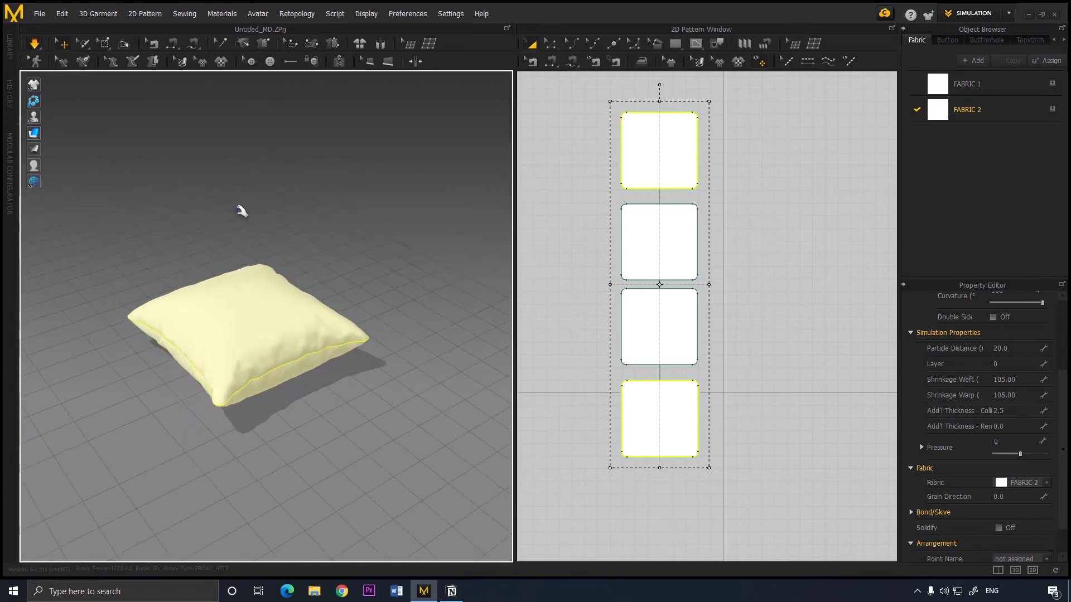
pyautogui.moveTo(394, 249); pyautogui.dragTo(576, 303, button='right')
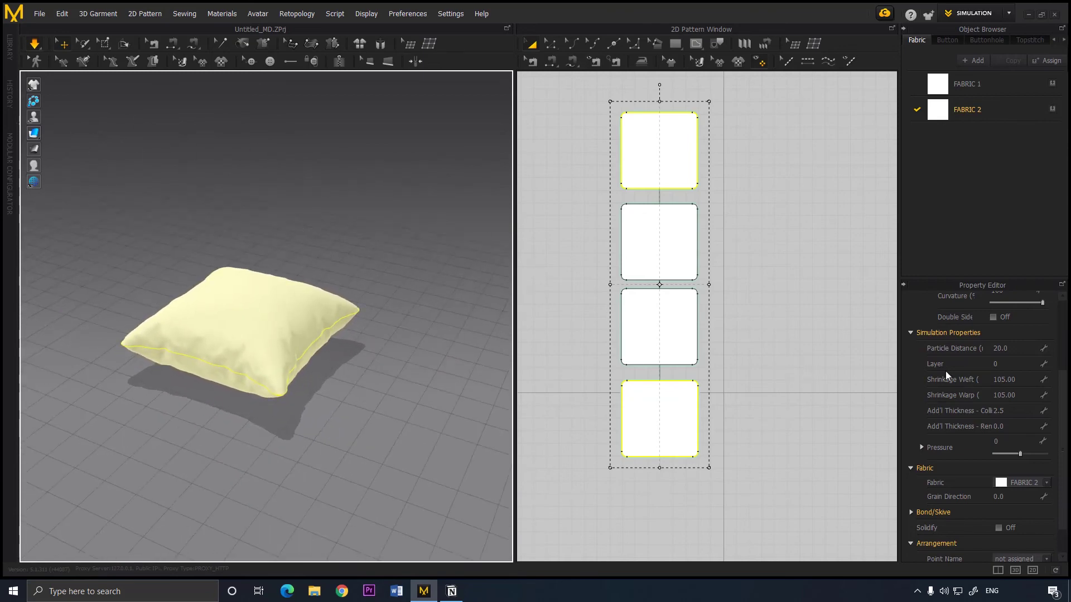
# - Set the Particle Distance of the outermost two squares to 5 and simulate the cushion
pyautogui.click(1003, 349)
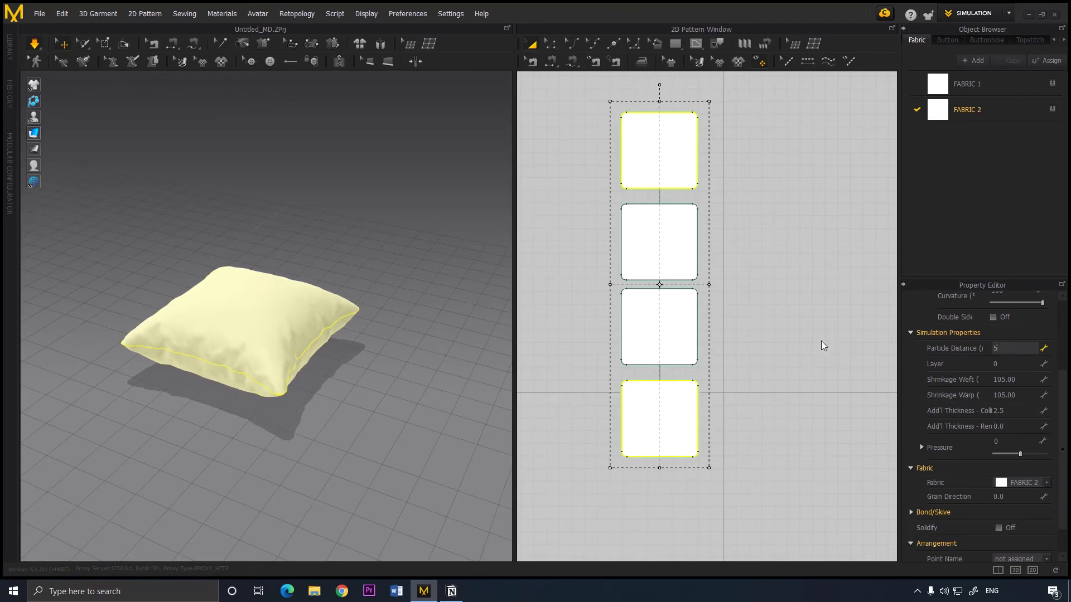
pyautogui.press('Return')
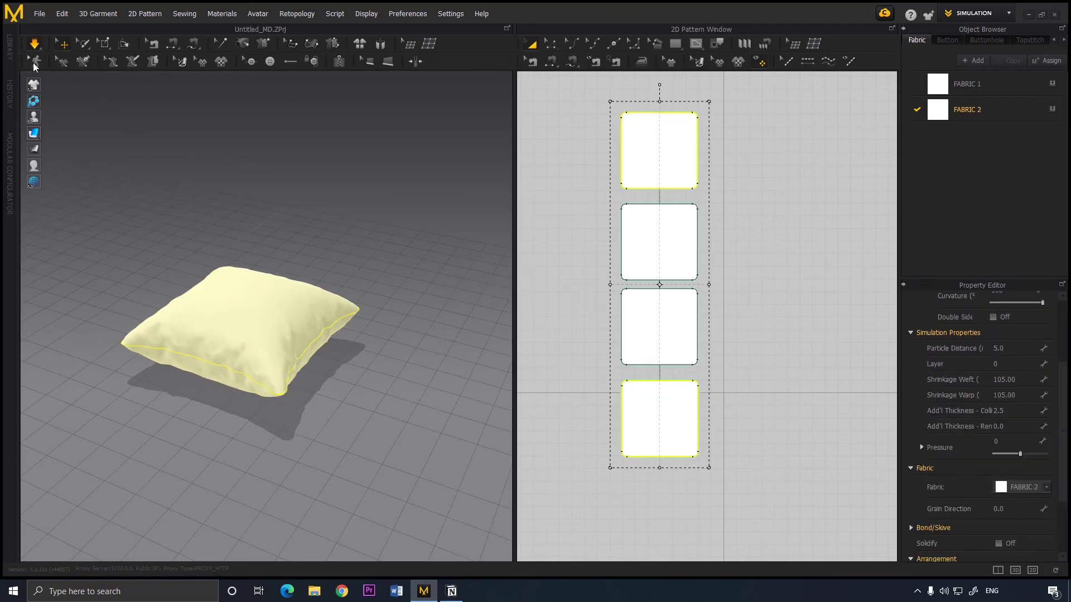
pyautogui.click(35, 60)
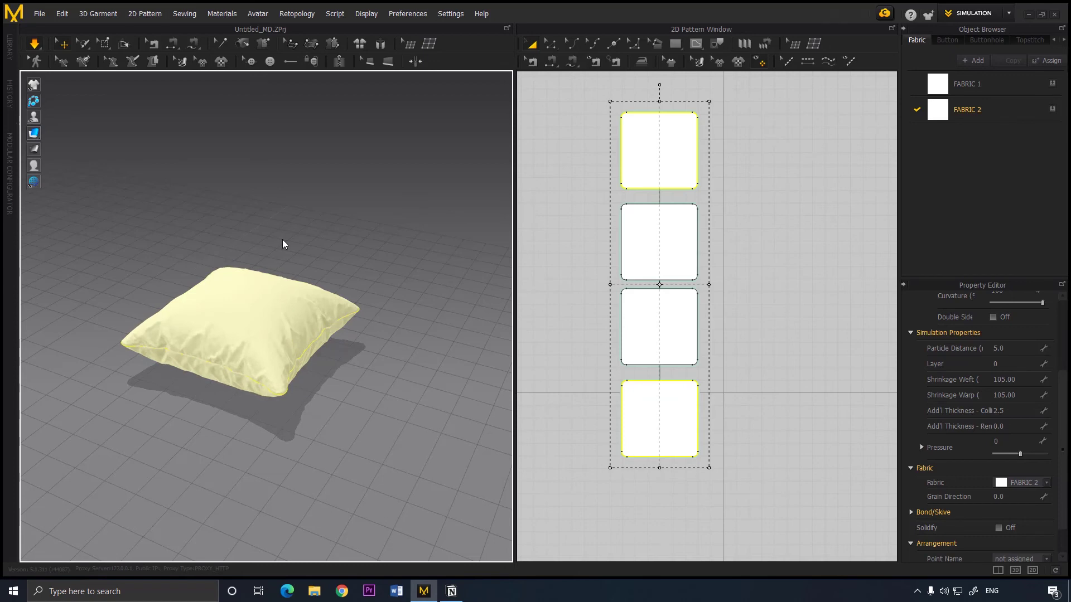
# - Inspect the cushion's wrinkles from several angles, stop the simulation and clear the pattern selection
pyautogui.moveTo(283, 246); pyautogui.dragTo(139, 263, button='right')
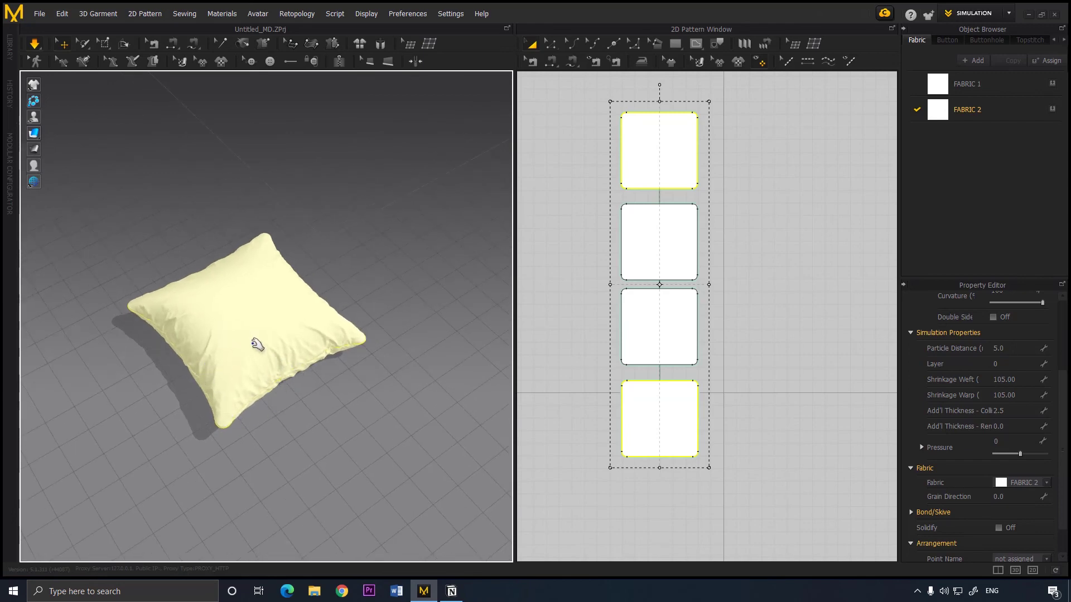
pyautogui.moveTo(341, 331); pyautogui.dragTo(260, 325, button='right')
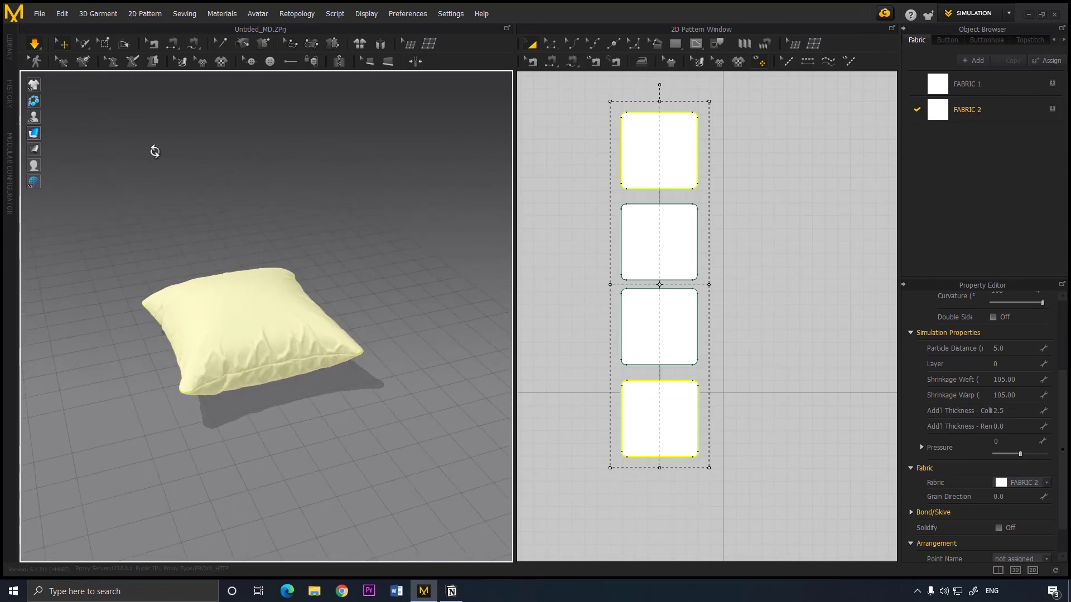
pyautogui.scroll(2, 154, 152)
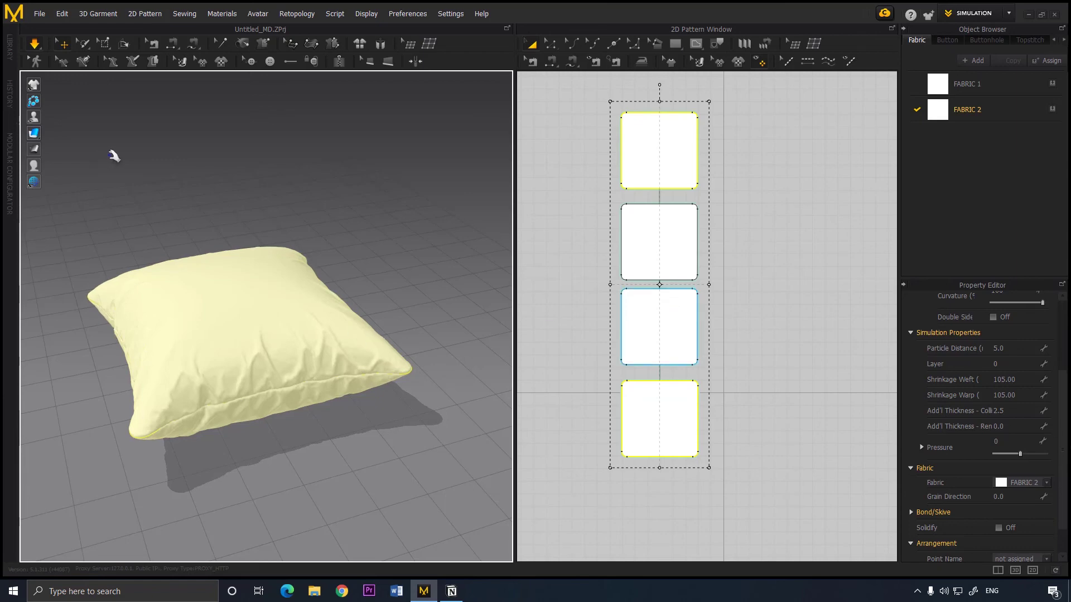
pyautogui.press('space')
pyautogui.moveTo(270, 184); pyautogui.dragTo(497, 230, button='right')
pyautogui.click(280, 170)
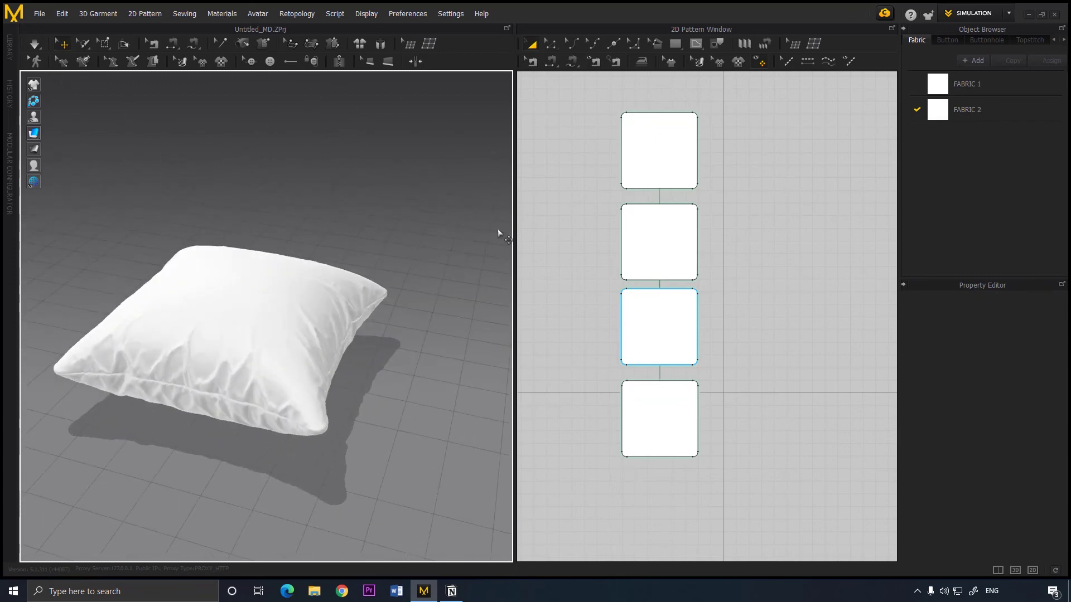
# - Apply Pillow.jpg as the texture of FABRIC 2 and view the textured cushion from above
pyautogui.click(980, 112)
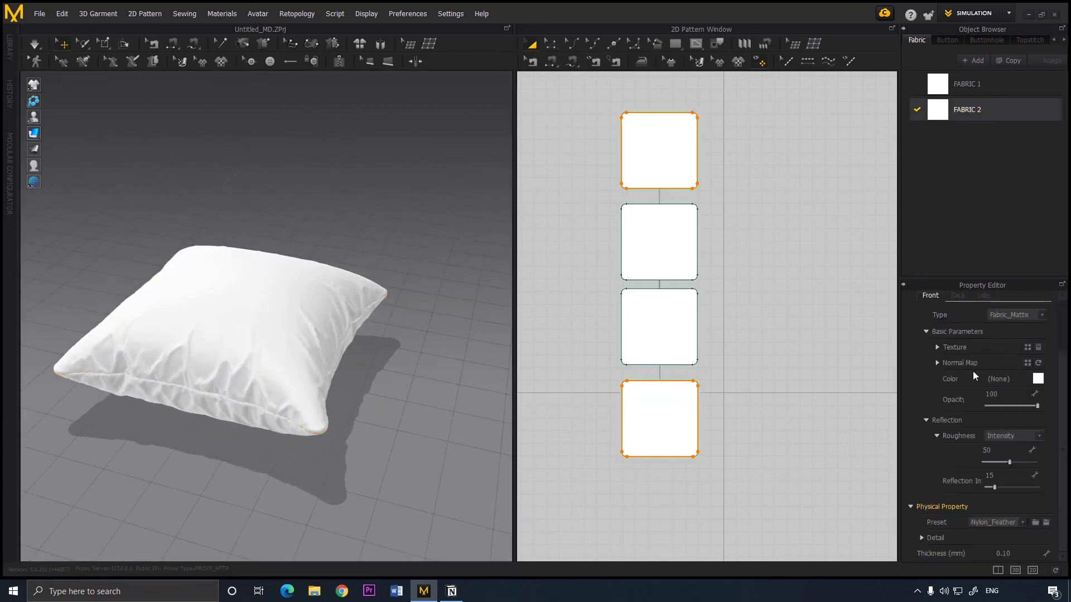
pyautogui.click(1027, 347)
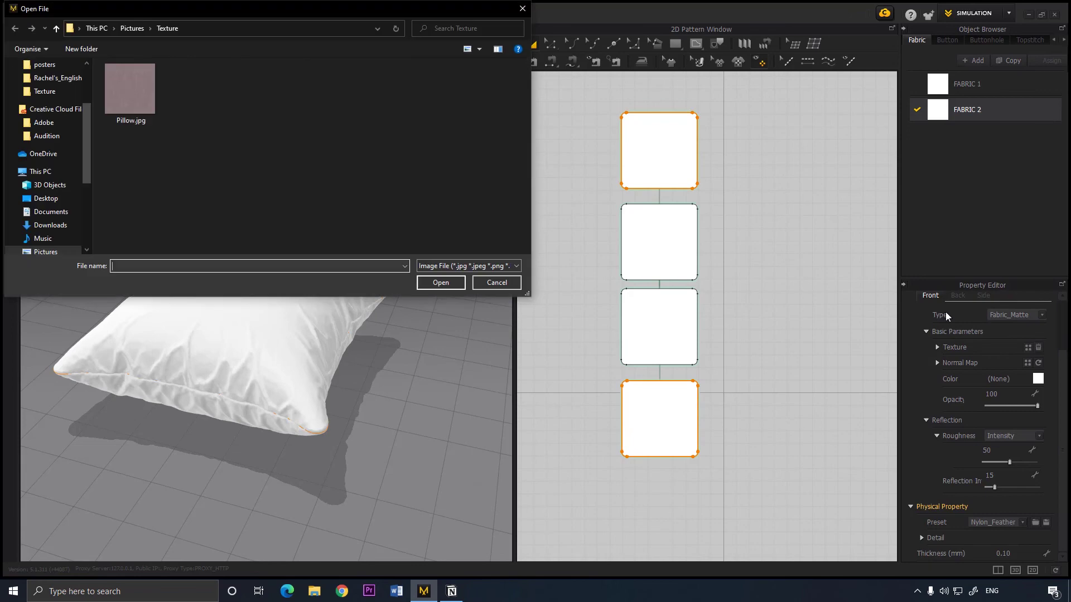
pyautogui.click(136, 101)
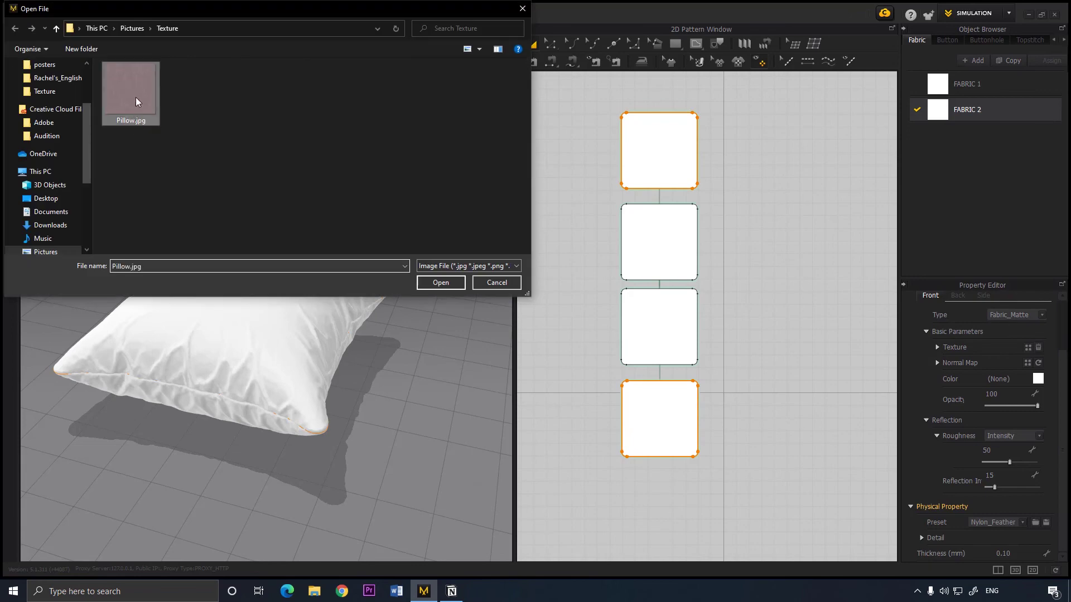
pyautogui.click(461, 284)
pyautogui.click(390, 293)
pyautogui.moveTo(391, 292); pyautogui.dragTo(272, 326, button='right')
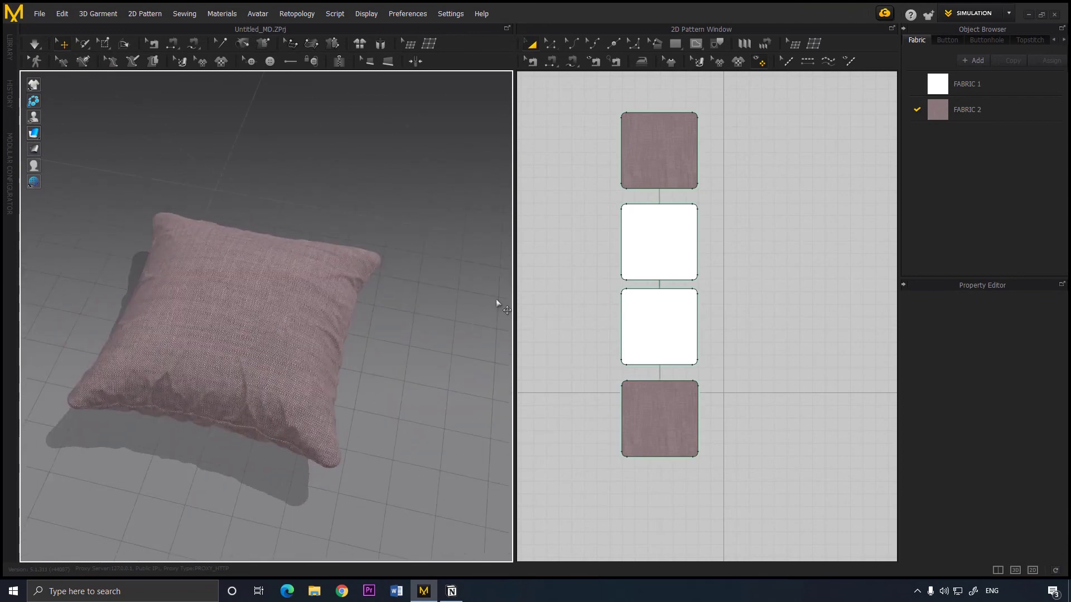
# - Use Edit Texture on the lowest square to scale the FABRIC 2 weave proportionally, and inspect it up close on the cushion
pyautogui.click(700, 63)
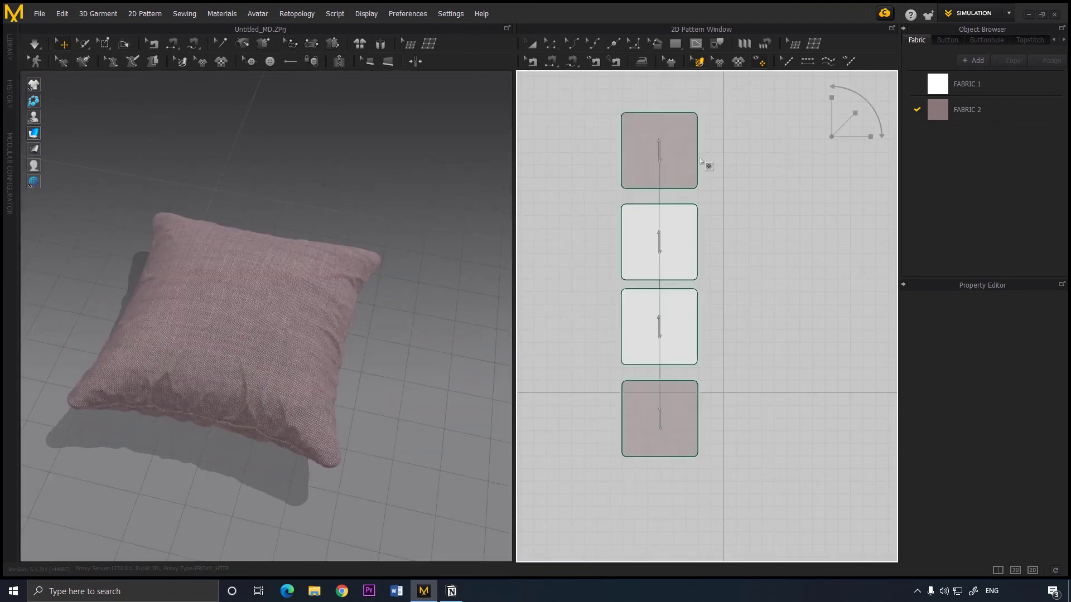
pyautogui.click(668, 409)
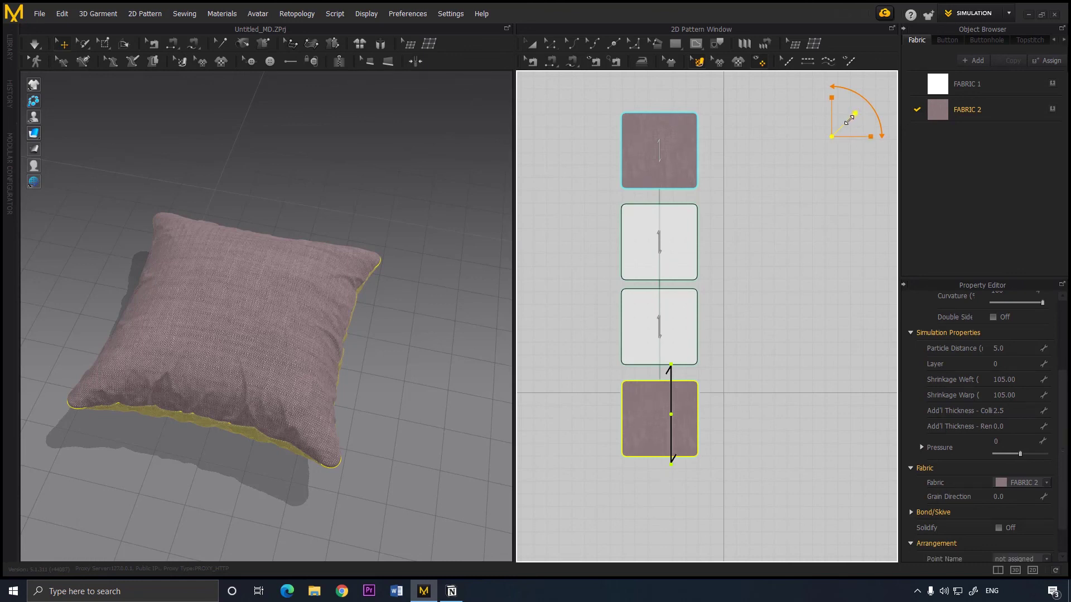
pyautogui.moveTo(346, 240); pyautogui.dragTo(292, 303, button='right')
pyautogui.click(403, 229)
pyautogui.moveTo(328, 445); pyautogui.dragTo(176, 345, button='right')
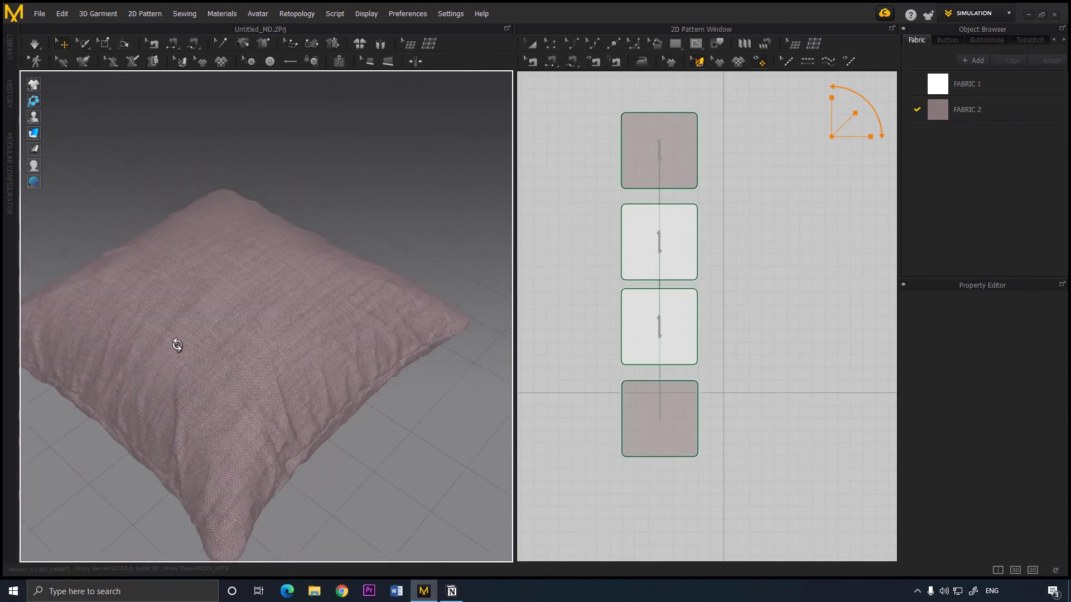